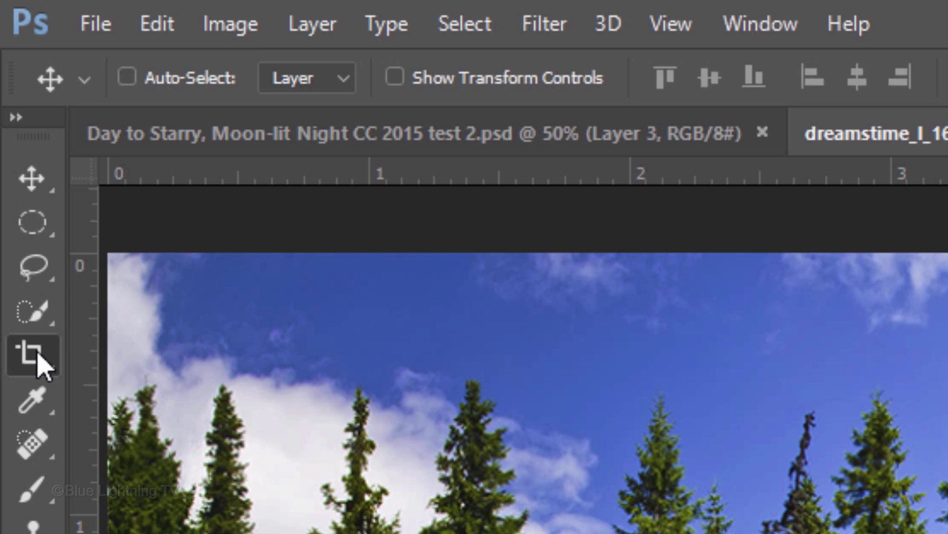
Step: Start a 16:9 Ratio crop box with 1920 px width and 1080 px height
click(41, 364)
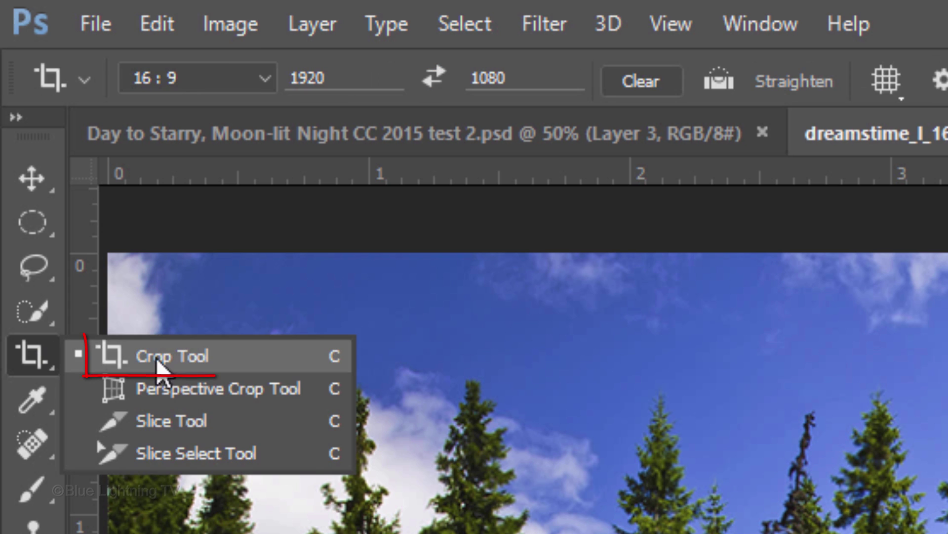
click(203, 363)
click(266, 80)
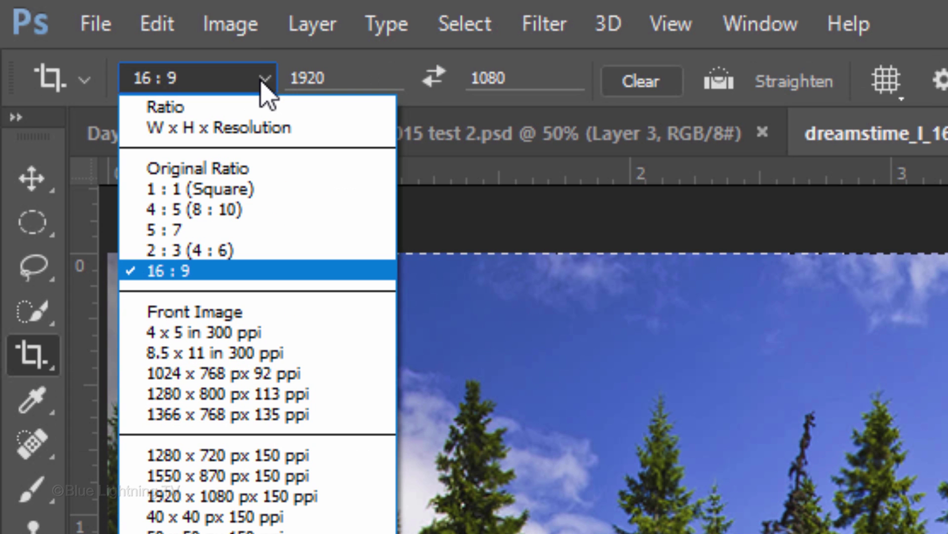
click(243, 269)
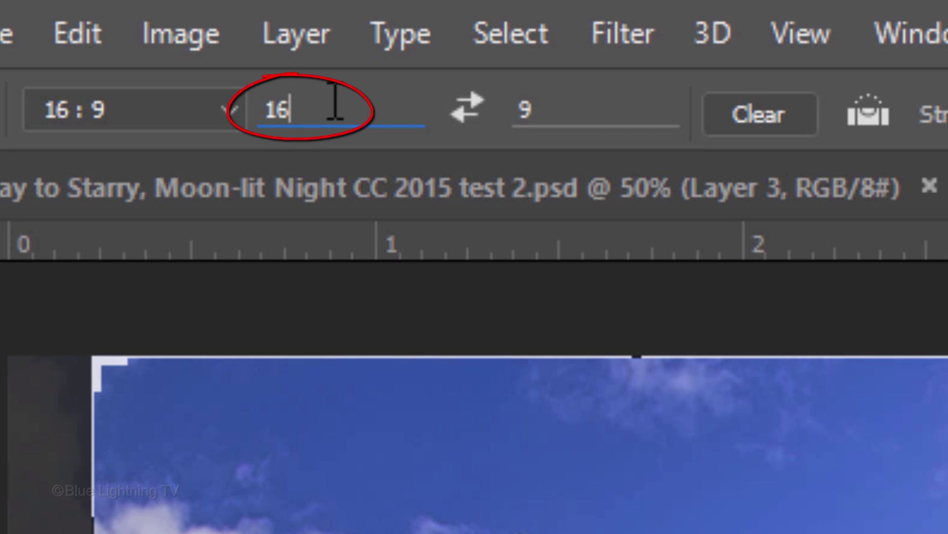
key(BackSpace)
text(92)
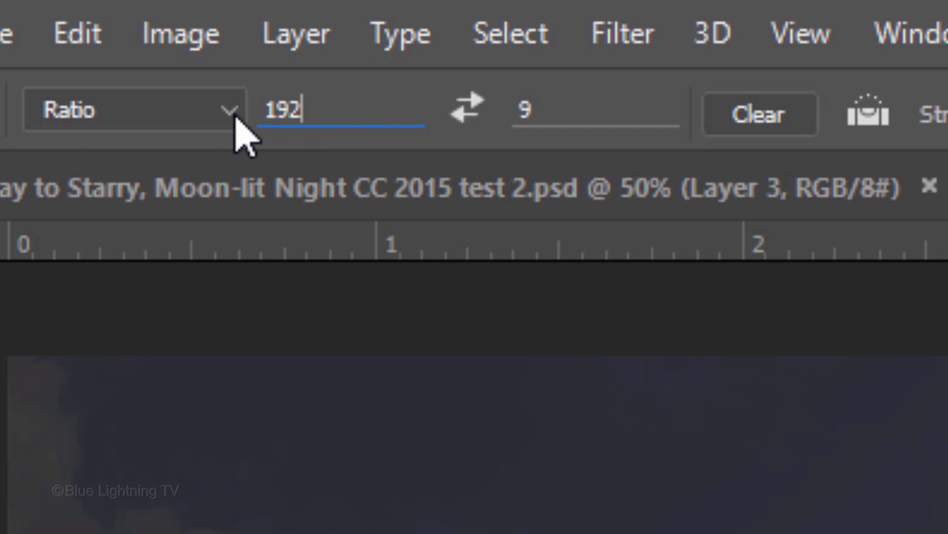
text(0 px)
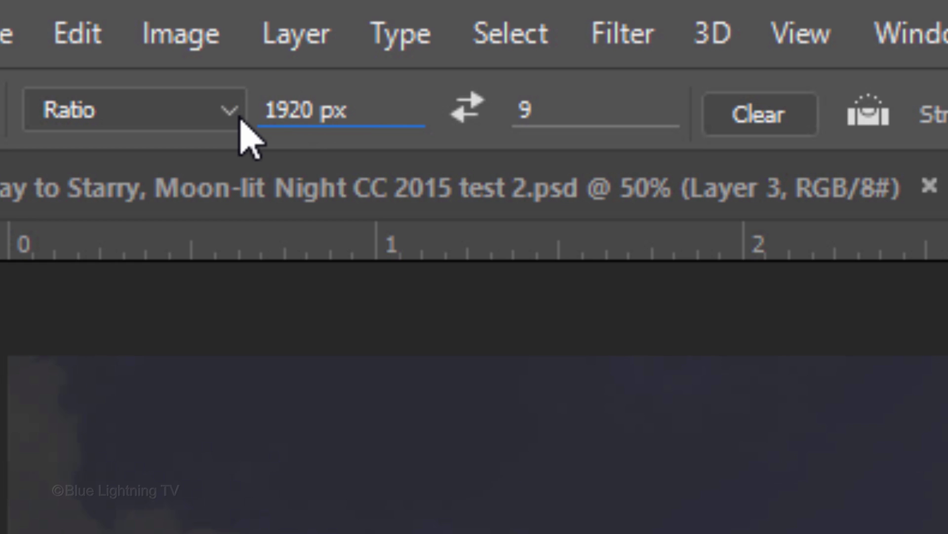
click(563, 111)
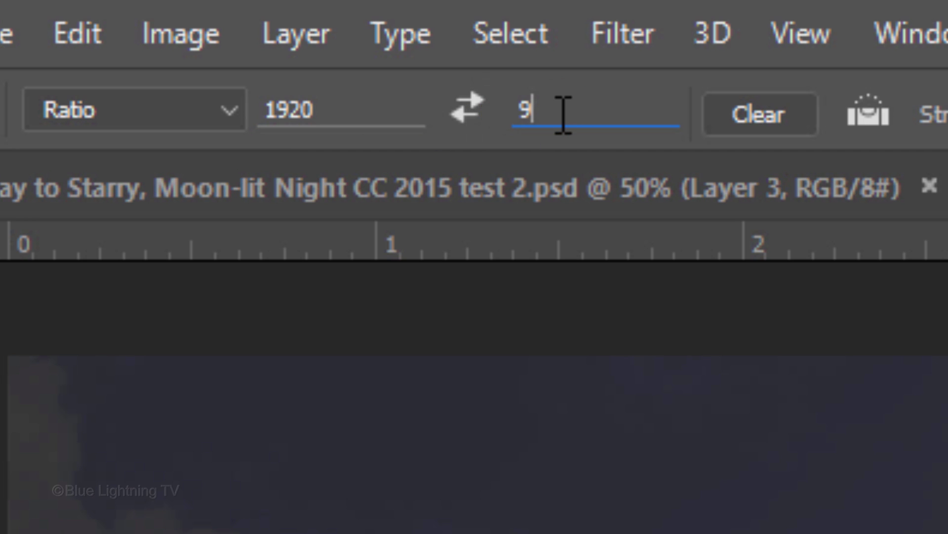
key(BackSpace)
text(1080)
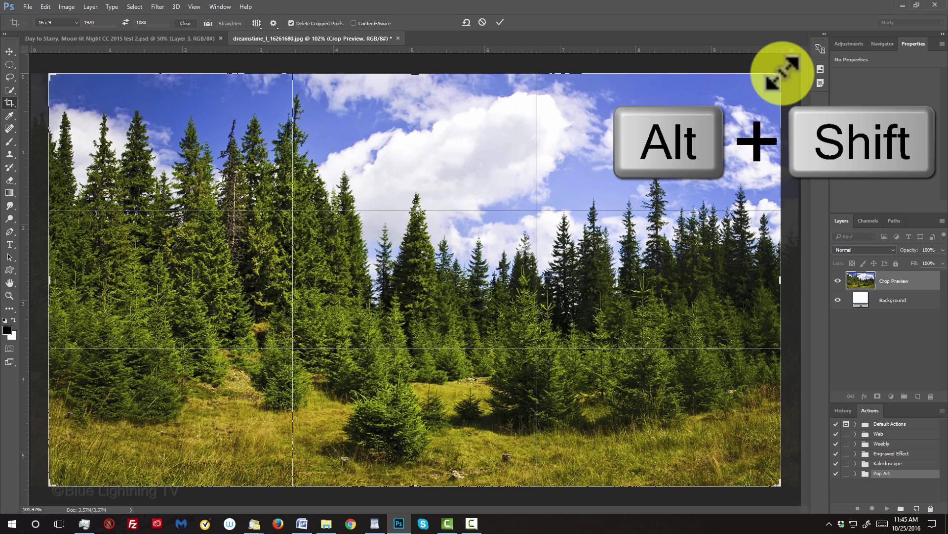
Step: Shrink the crop box toward the centre, nudge the photo down twice, and commit
mouse_move(780, 74)
mouse_down()
mouse_move(653, 150)
mouse_move(784, 86)
mouse_up()
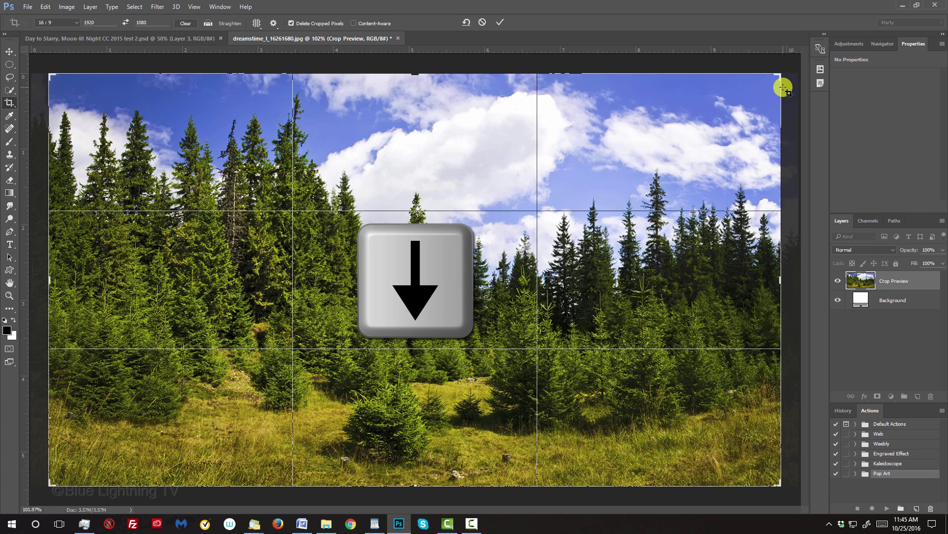
key(Down)
key(Down)
key(Down)
key(Down)
key(Down)
key(Down)
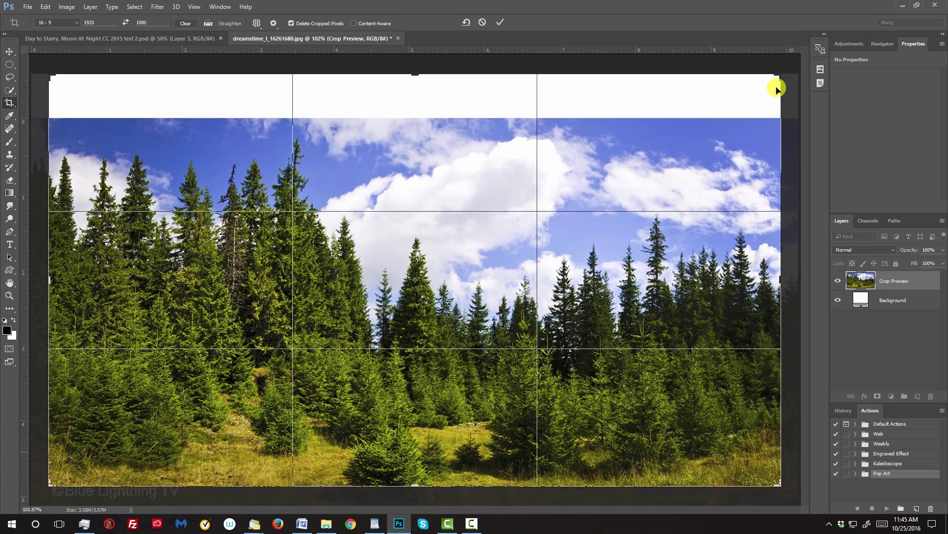
key(Down)
key(Down)
key(Down)
key(Down)
key(Down)
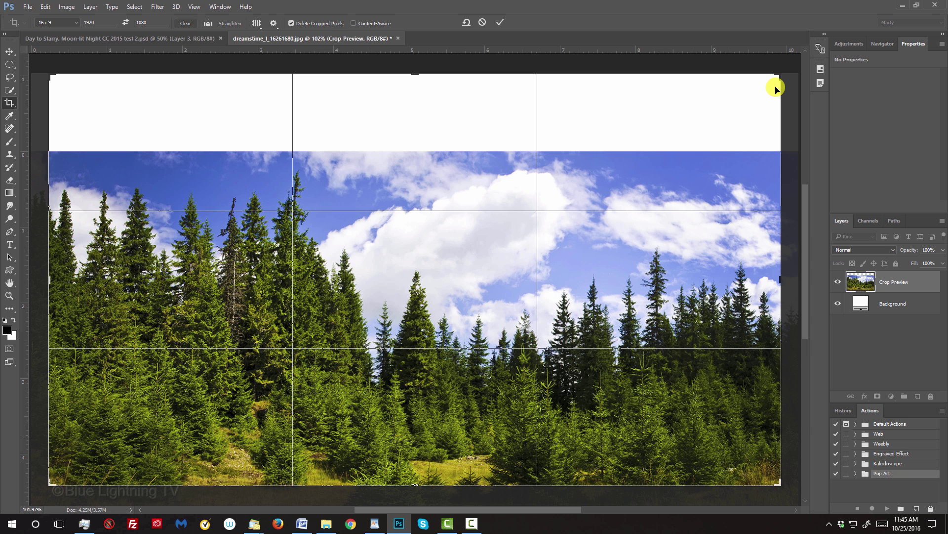
click(501, 24)
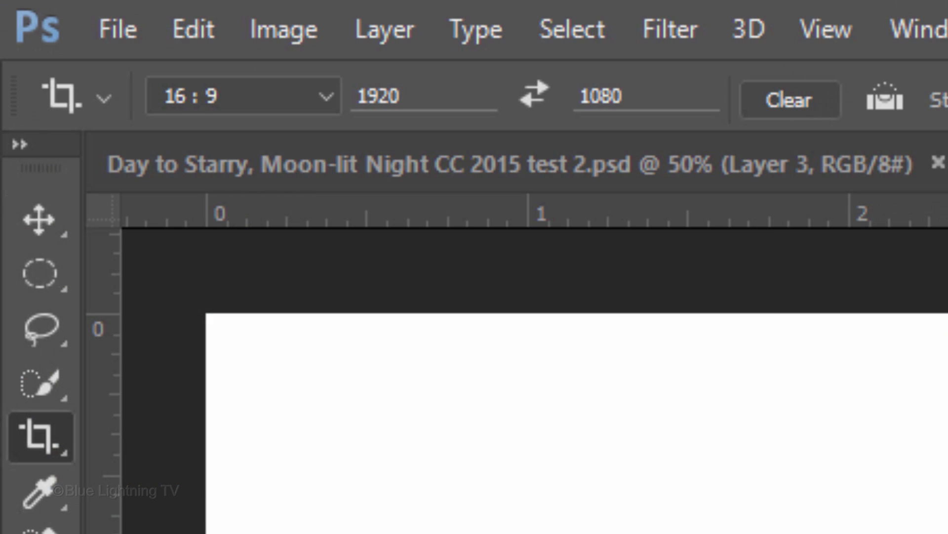
Step: Quick-select the forest and lower grass, then subtract the sky patches along the treeline
click(9, 93)
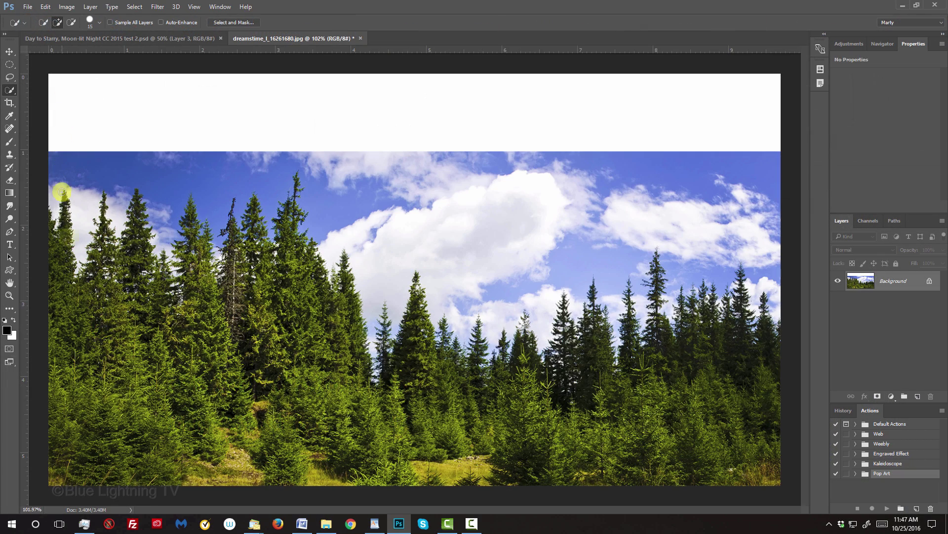
mouse_move(61, 191)
mouse_down()
mouse_move(129, 258)
mouse_move(187, 218)
mouse_move(252, 216)
mouse_move(301, 248)
mouse_move(373, 376)
mouse_move(415, 275)
mouse_move(508, 377)
mouse_move(566, 318)
mouse_move(580, 342)
mouse_move(629, 298)
mouse_move(680, 341)
mouse_move(759, 309)
mouse_up()
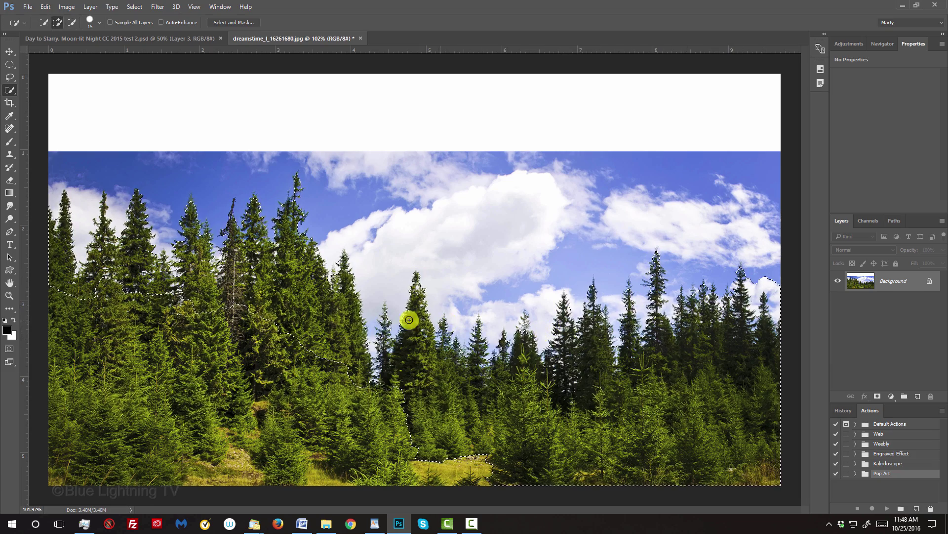
mouse_move(409, 320)
mouse_down()
mouse_move(136, 311)
mouse_move(75, 333)
mouse_move(140, 435)
mouse_move(775, 449)
mouse_move(779, 293)
mouse_up()
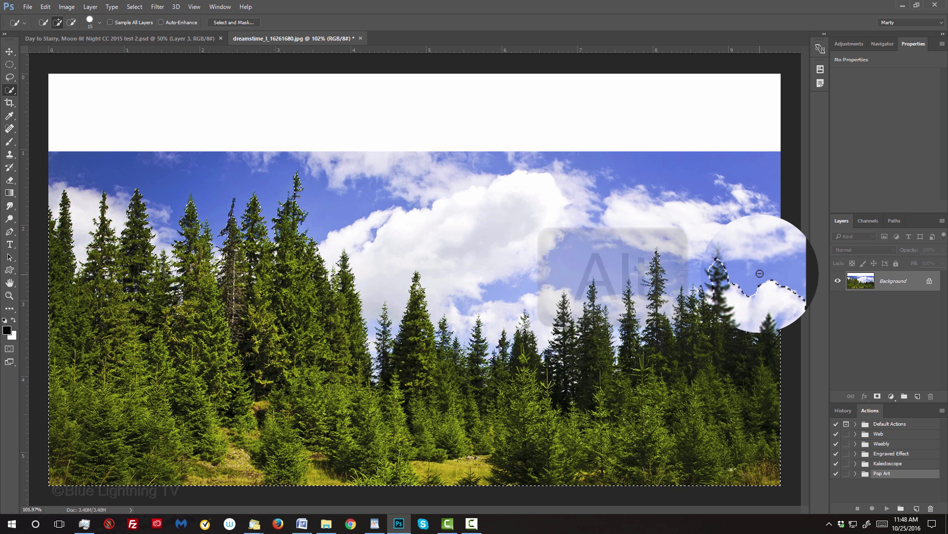
mouse_move(759, 273)
mouse_down()
mouse_move(776, 287)
mouse_move(755, 302)
mouse_up()
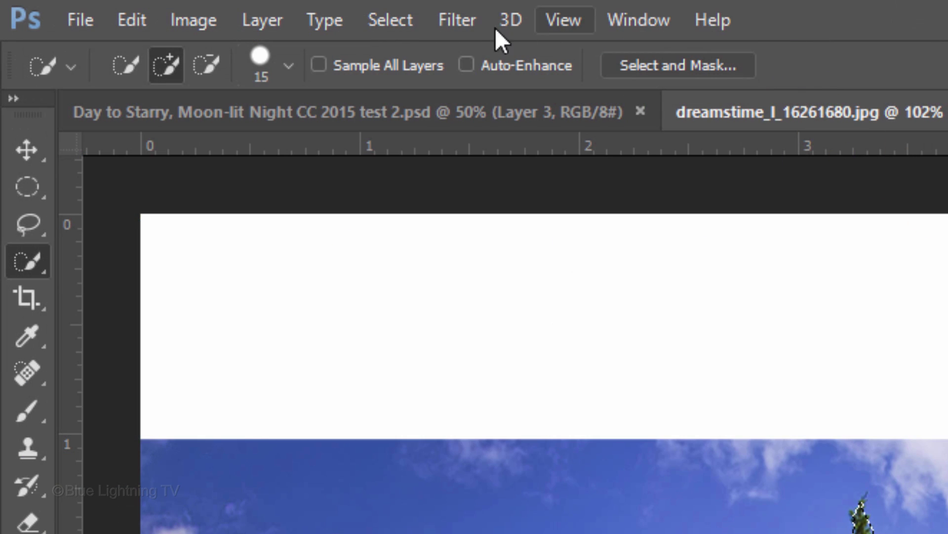
Step: In Select and Mask, enable 10 px Smart Radius and Decontaminate Colors, outputting to New Layer with Layer Mask
click(378, 16)
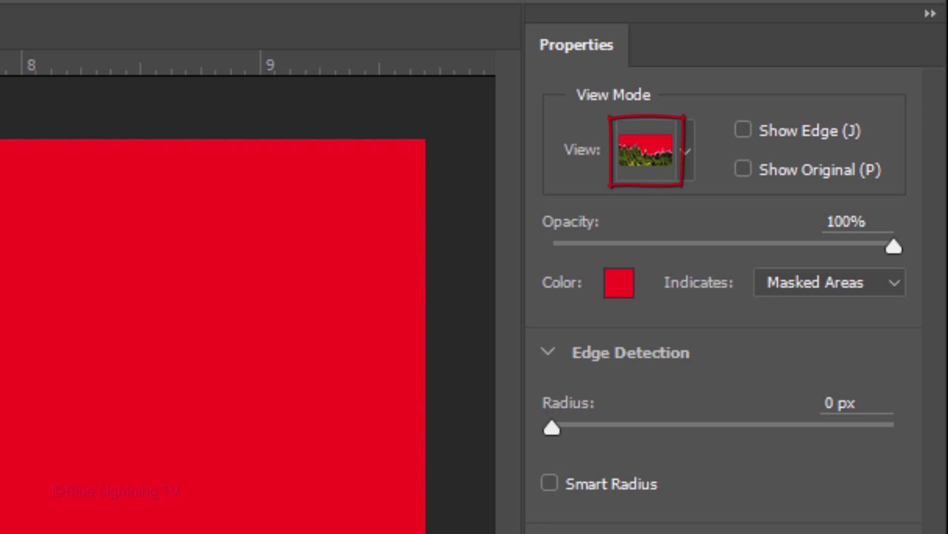
click(549, 483)
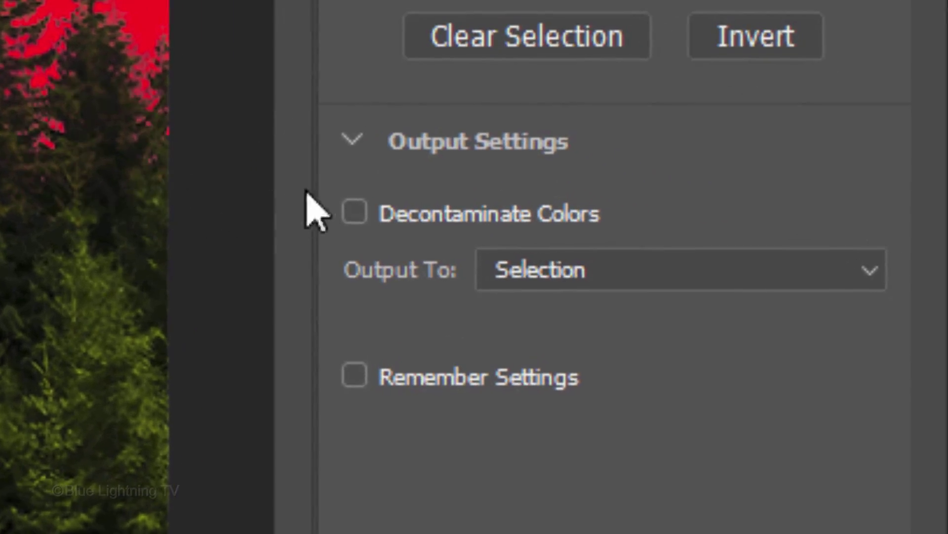
click(354, 213)
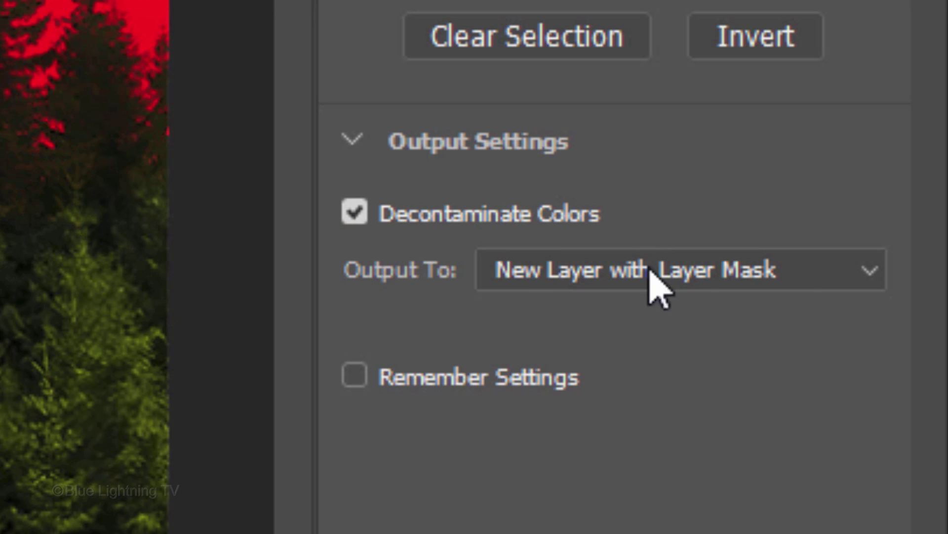
click(801, 269)
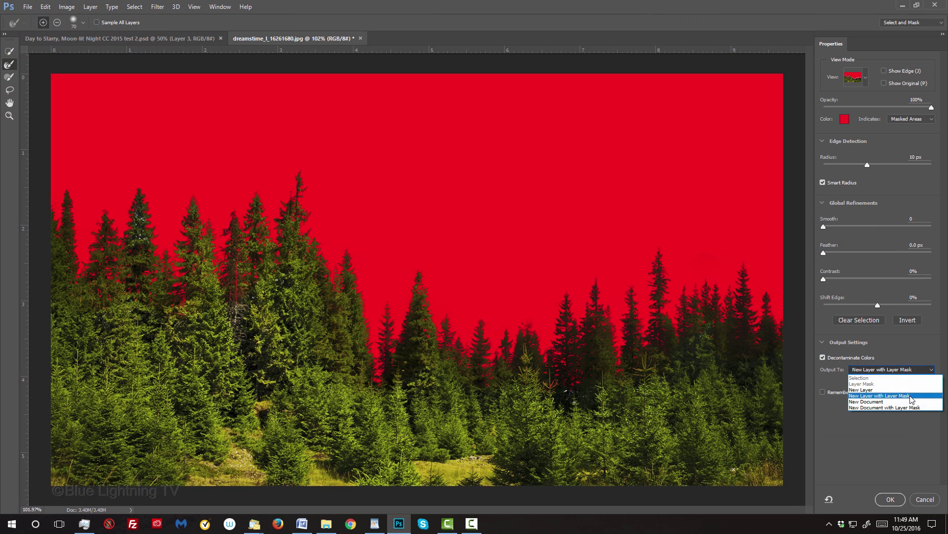
click(898, 450)
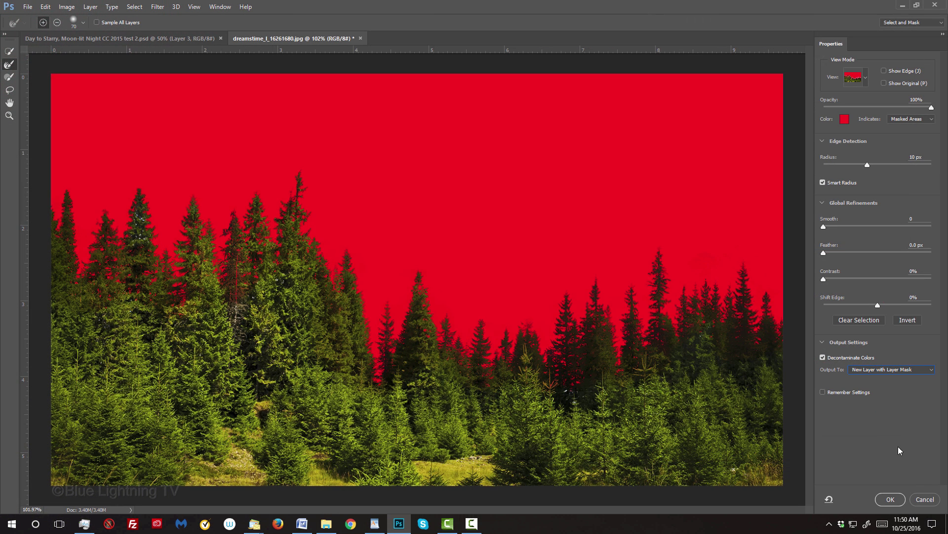
Step: Output the masked tree layer, then fill a new layer beneath it with black
click(887, 499)
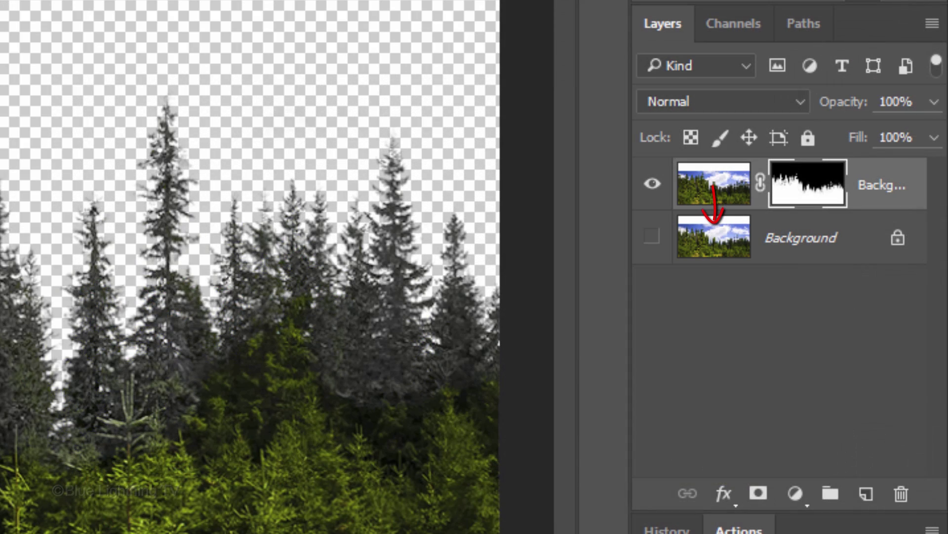
click(867, 495)
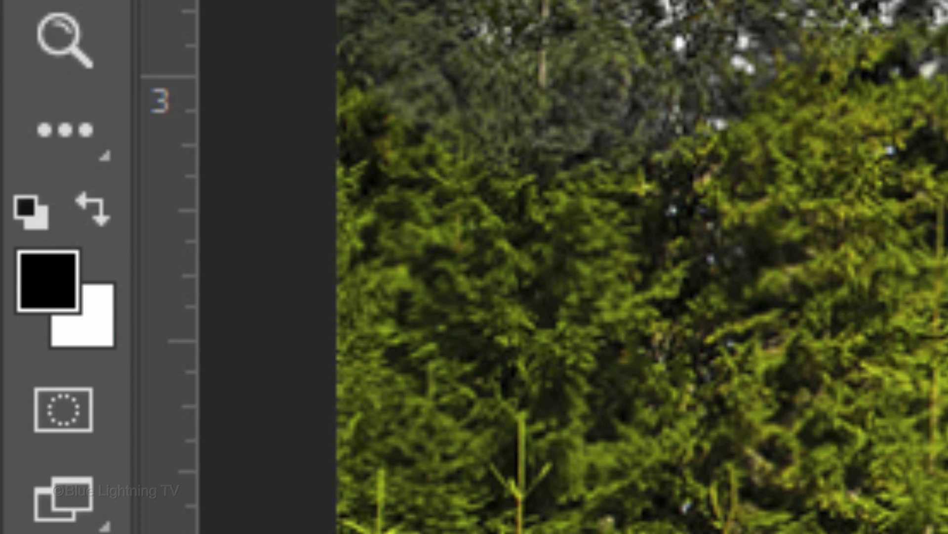
key(d)
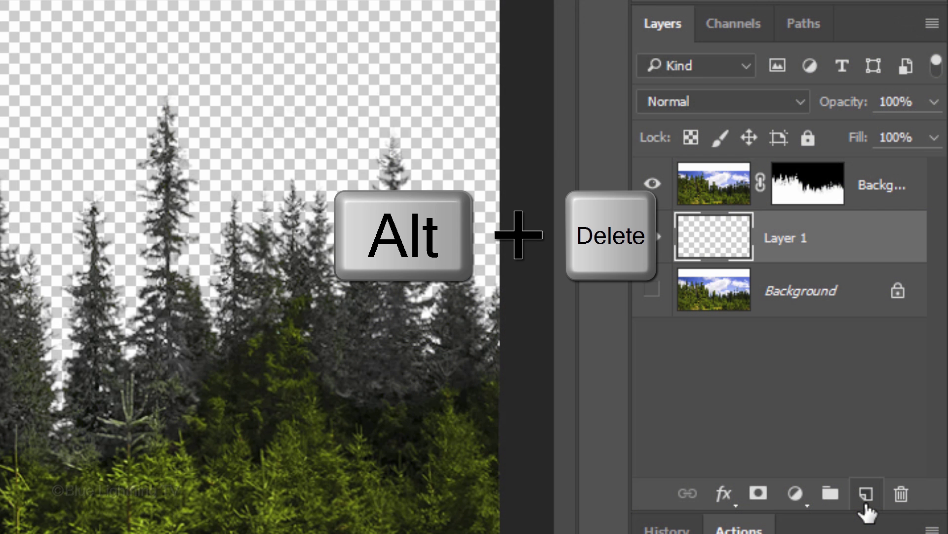
key(alt+Delete)
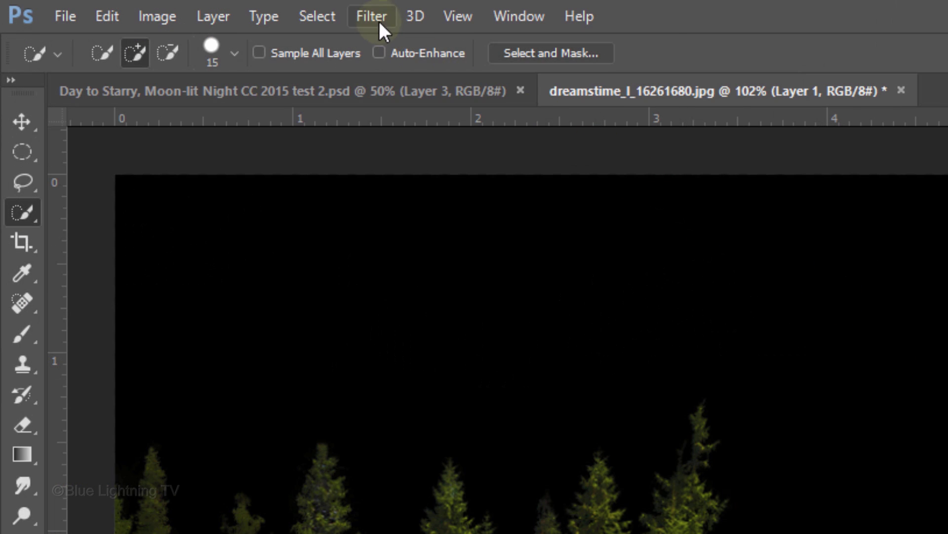
Step: Apply Add Noise to the black layer, followed by a 0.3-pixel Gaussian Blur
click(365, 15)
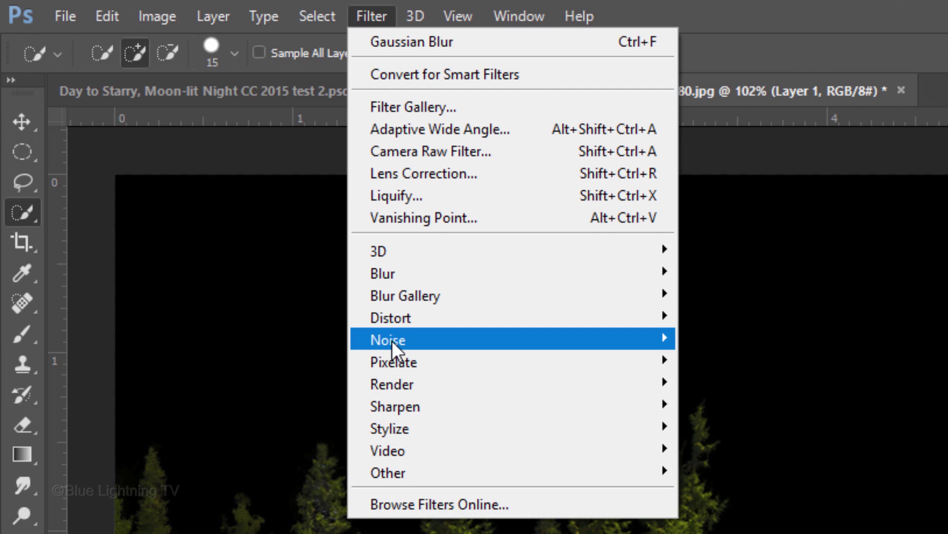
mouse_move(511, 340)
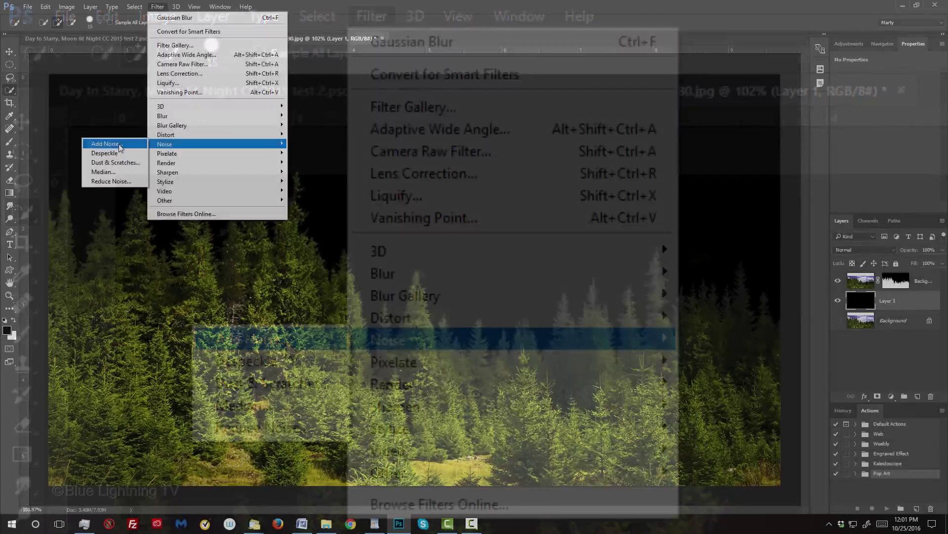
click(286, 340)
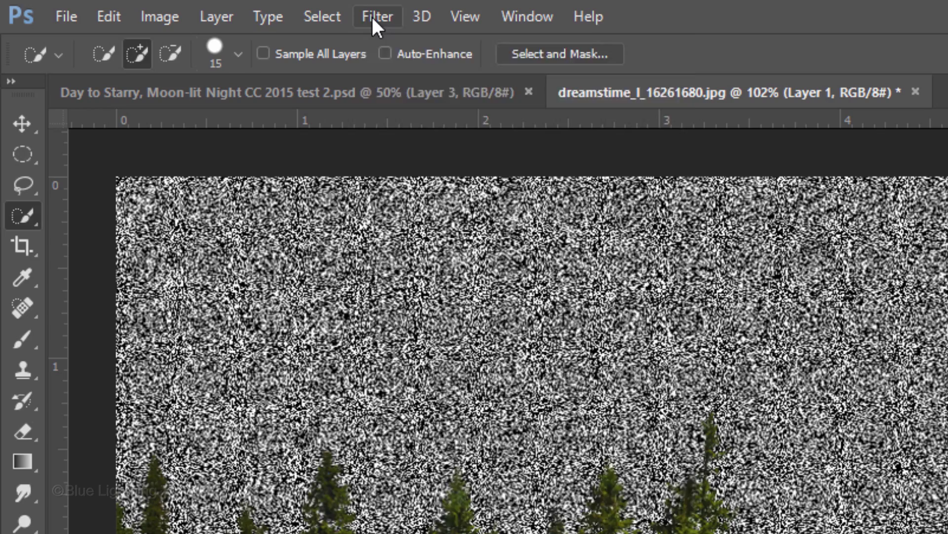
click(372, 18)
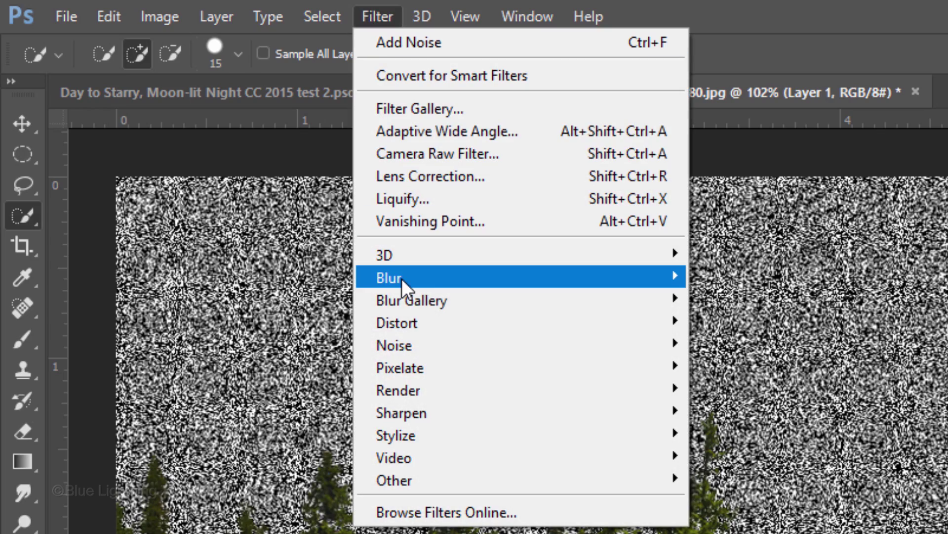
mouse_move(519, 277)
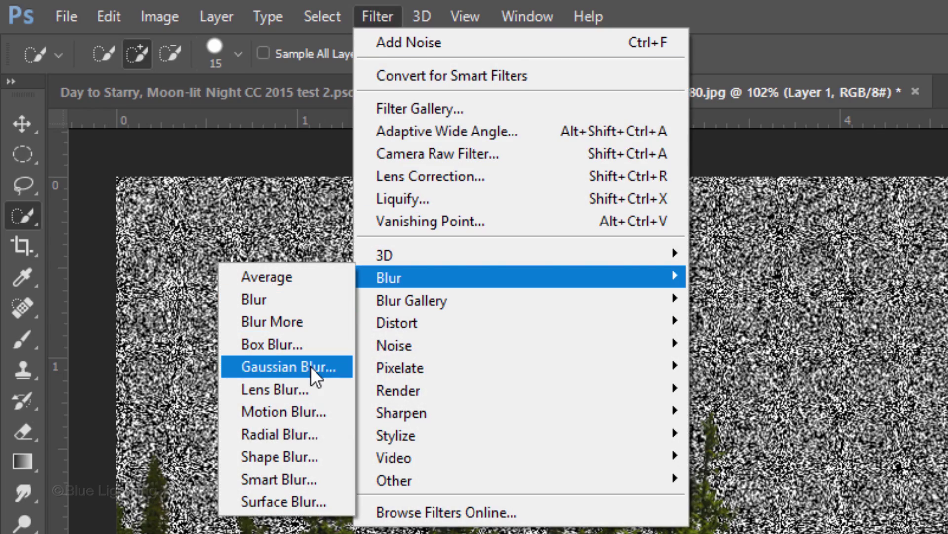
click(310, 366)
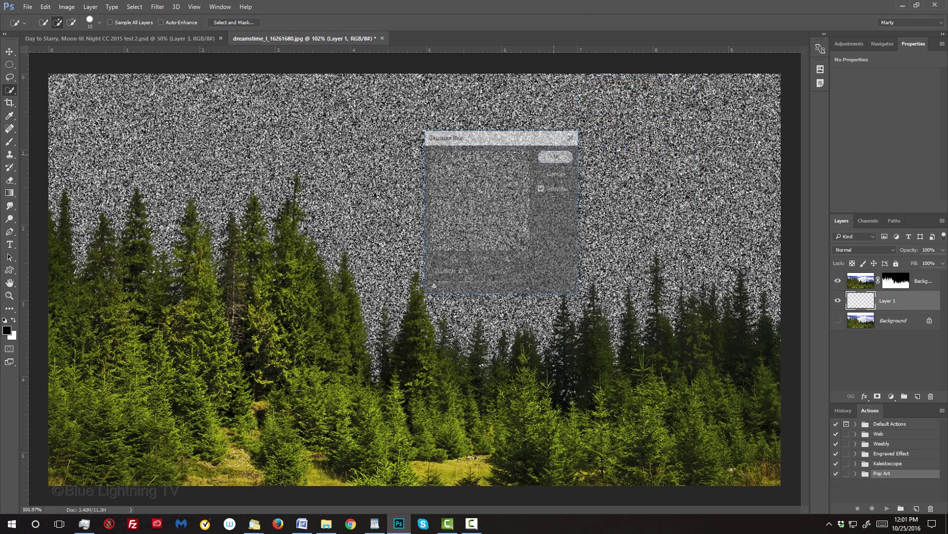
click(563, 156)
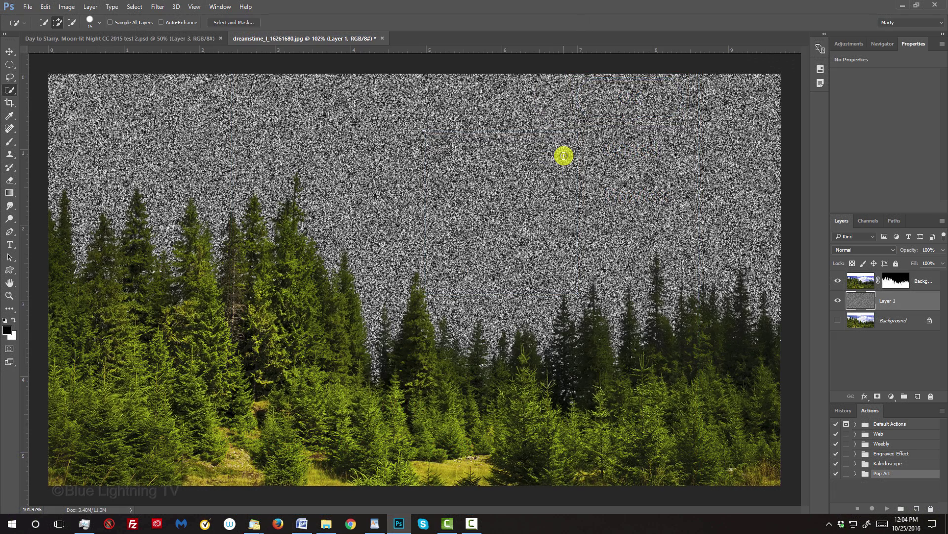
Step: Zoom into the noise and set the Levels black input to 240
key(z)
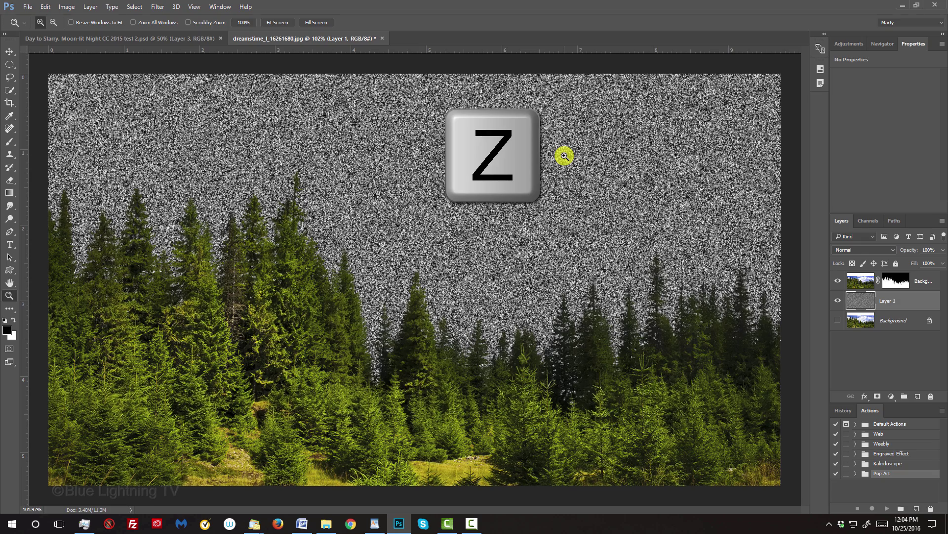
drag(602, 126, 412, 249)
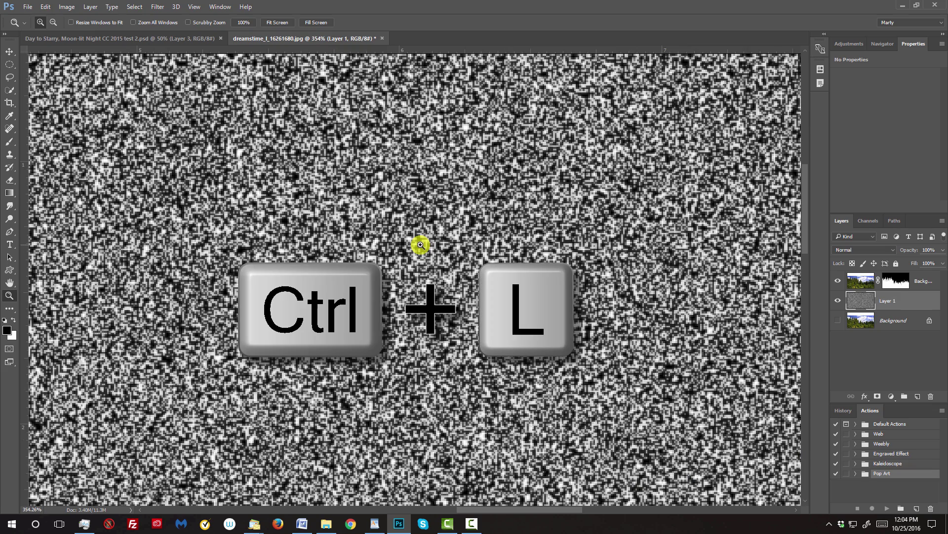
key(ctrl+l)
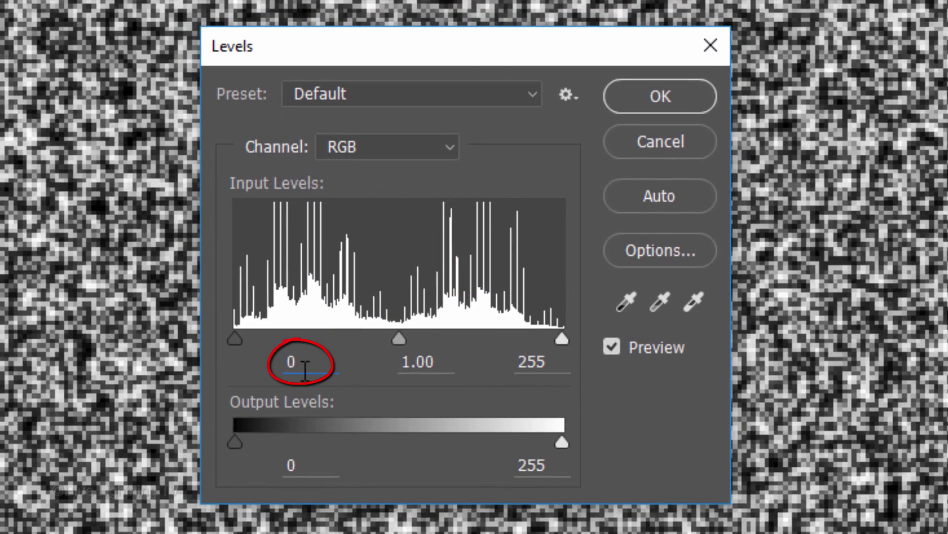
double_click(304, 363)
text(240)
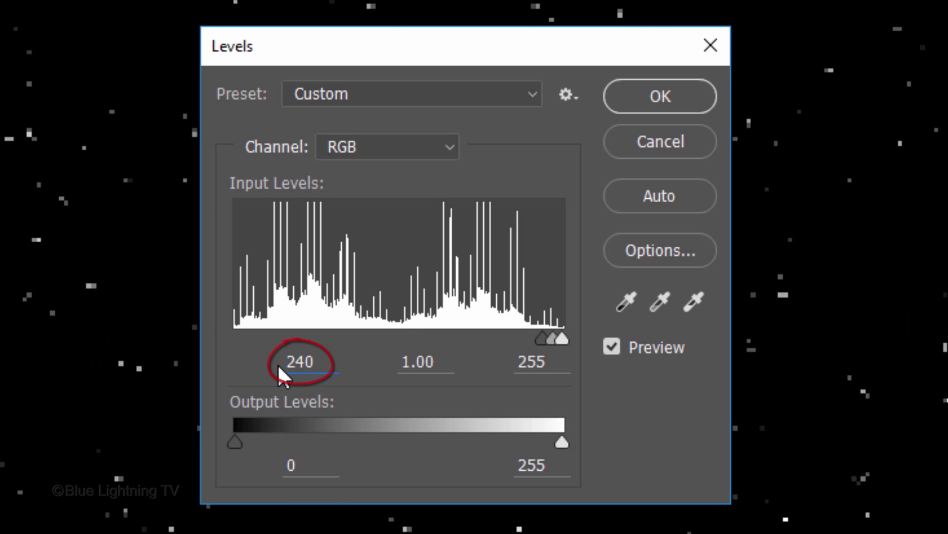
click(663, 100)
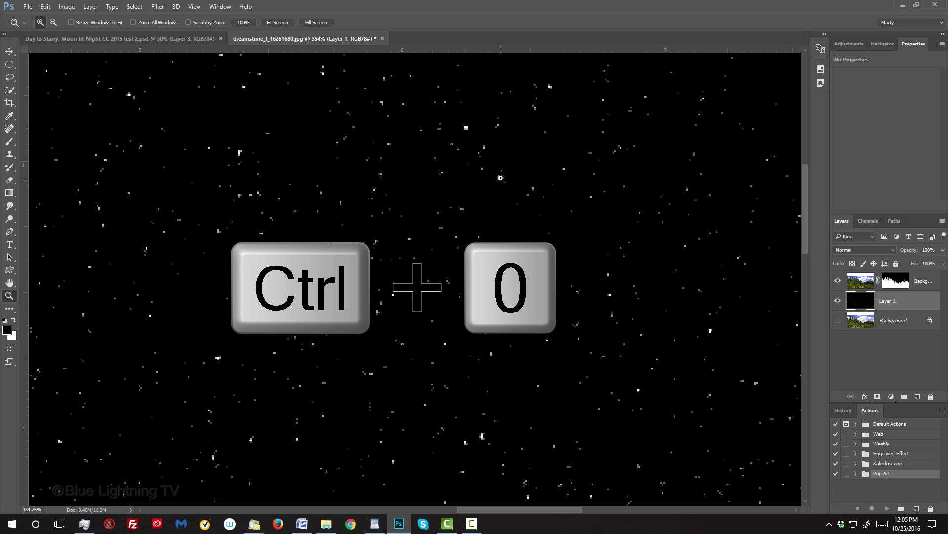
Step: Fit the image on screen and add a new layer named Clouds
key(ctrl+0)
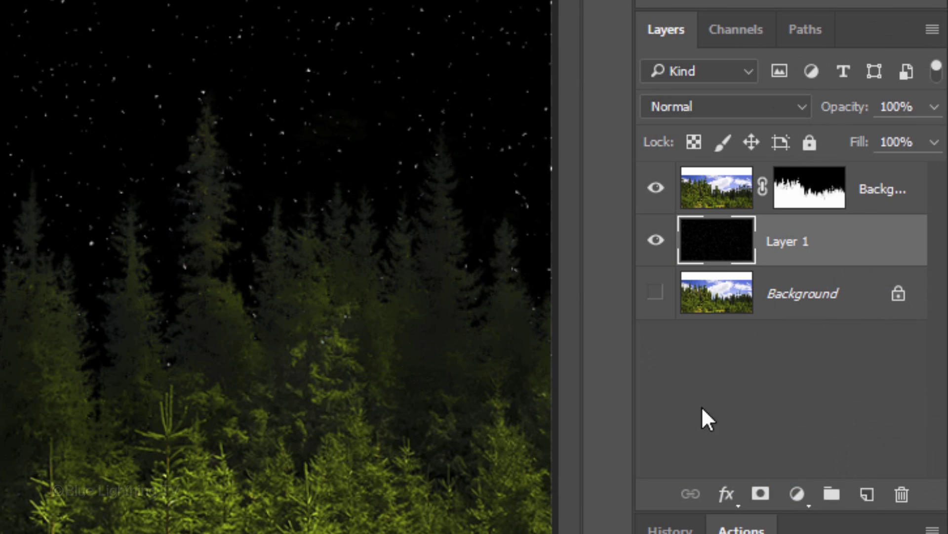
click(867, 496)
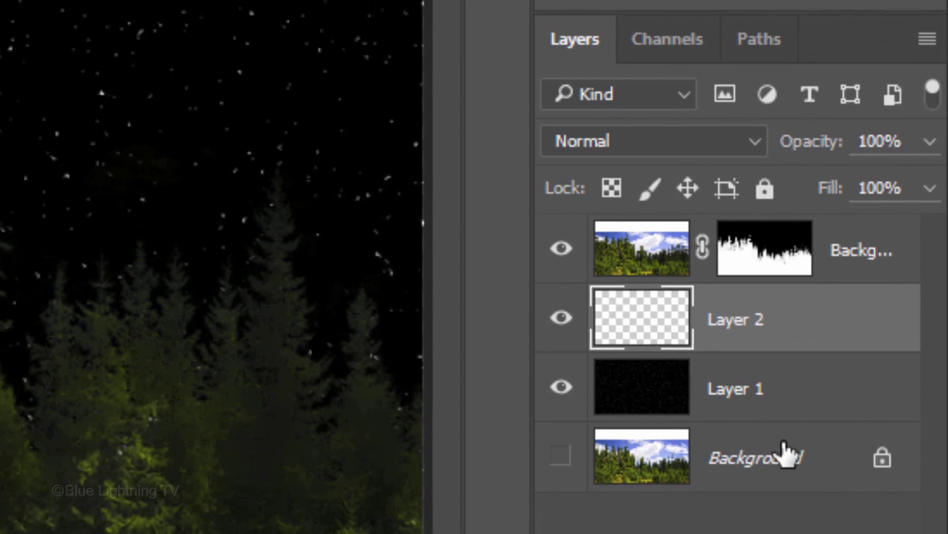
double_click(723, 330)
text(Clou)
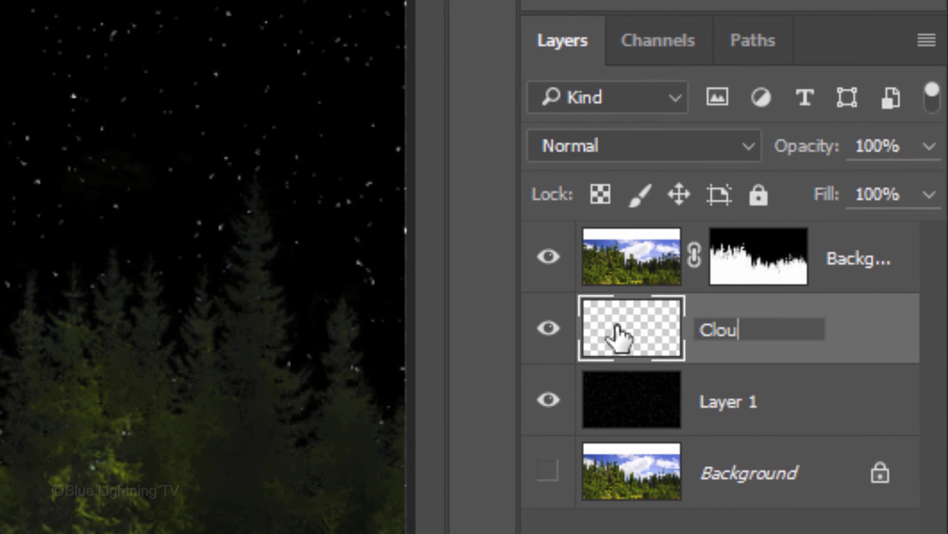
text(ds)
key(Return)
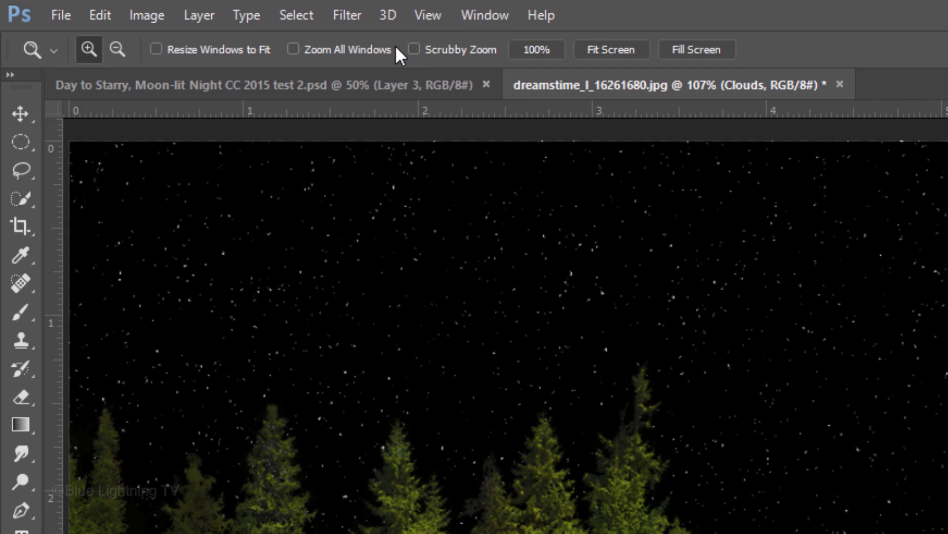
Step: Render clouds on the Clouds layer and set its blend mode to Color Dodge
click(346, 14)
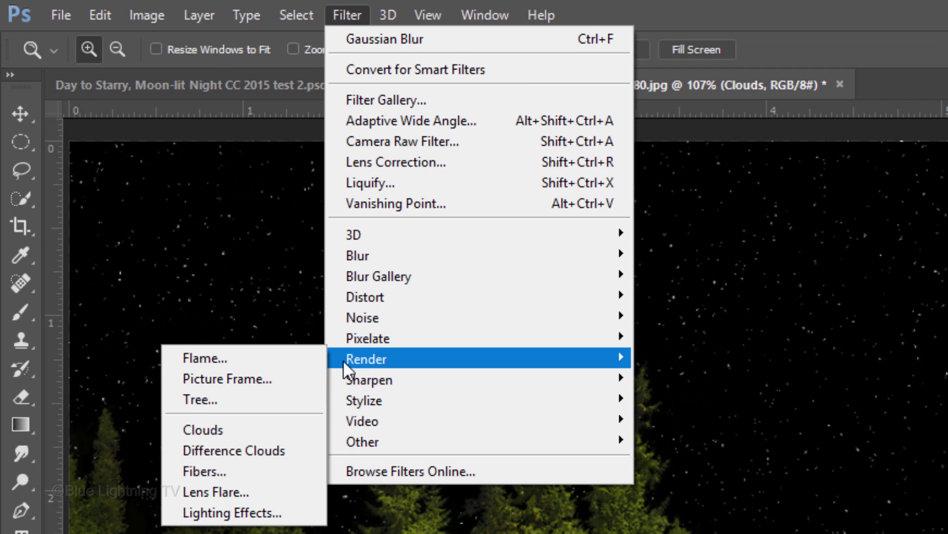
mouse_move(478, 359)
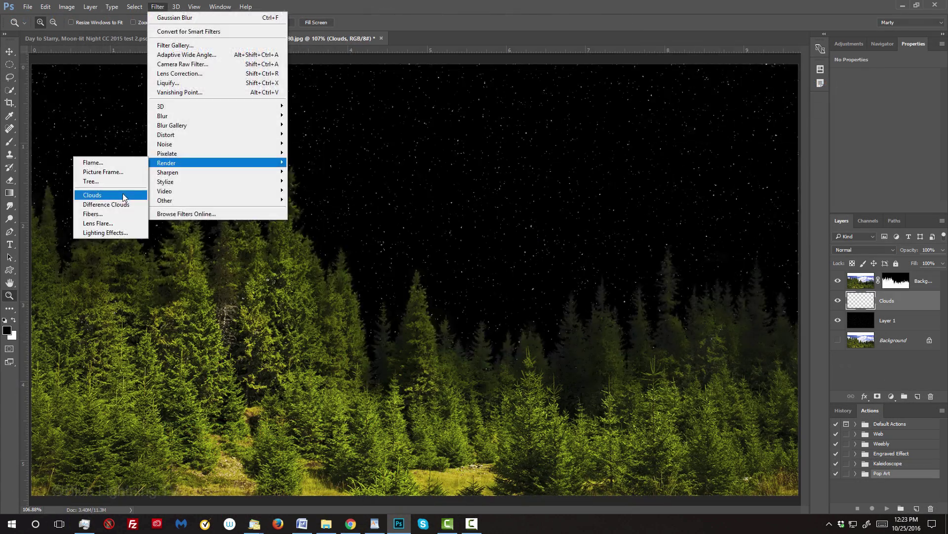
click(125, 193)
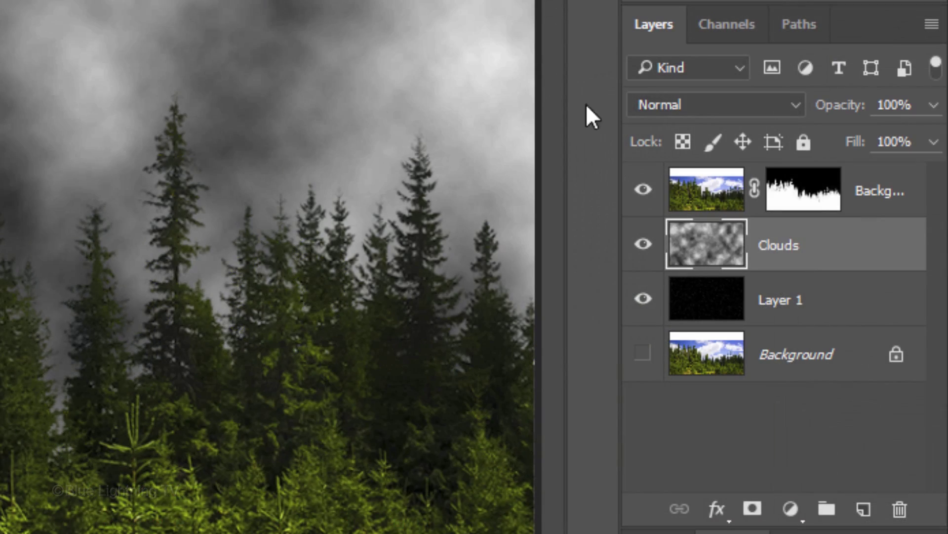
click(860, 250)
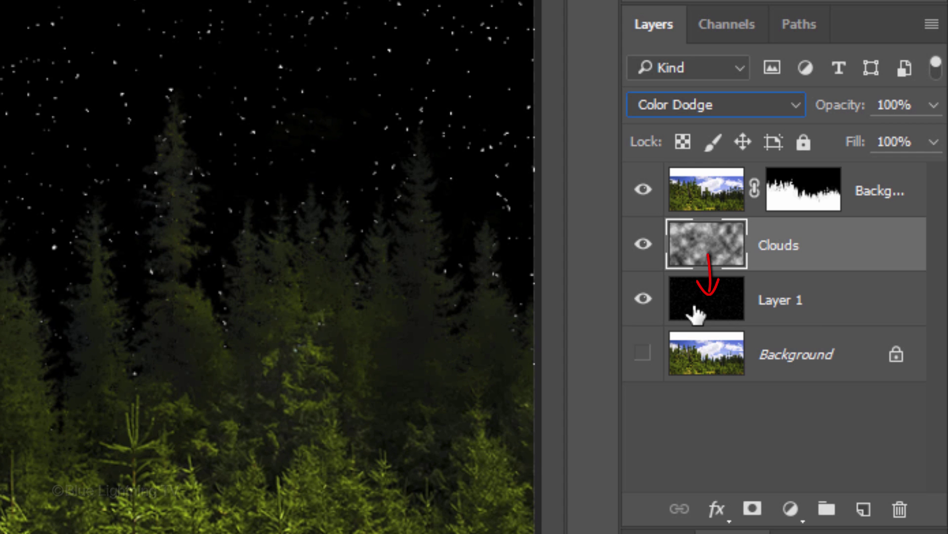
Step: Add a new layer named Colors below the Clouds layer
ctrl+click(865, 512)
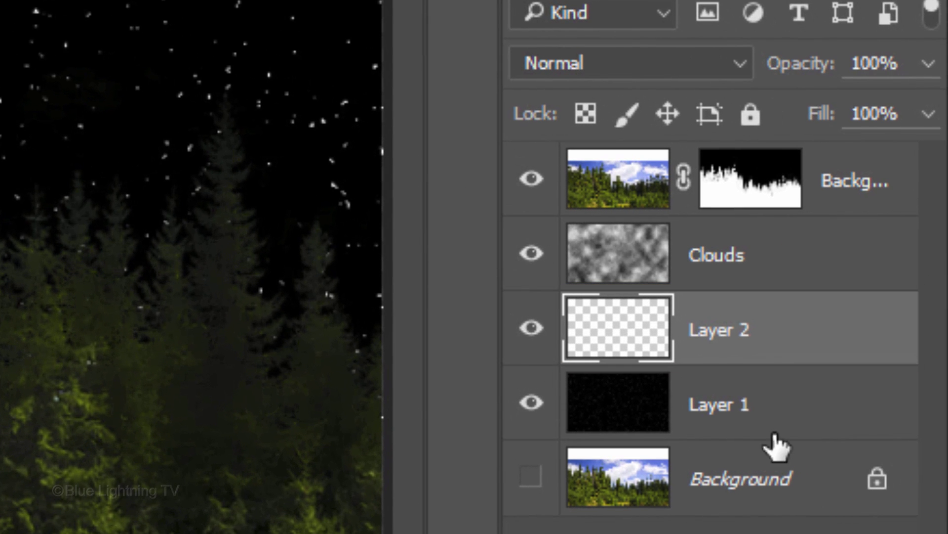
double_click(720, 329)
text(Colors)
key(Return)
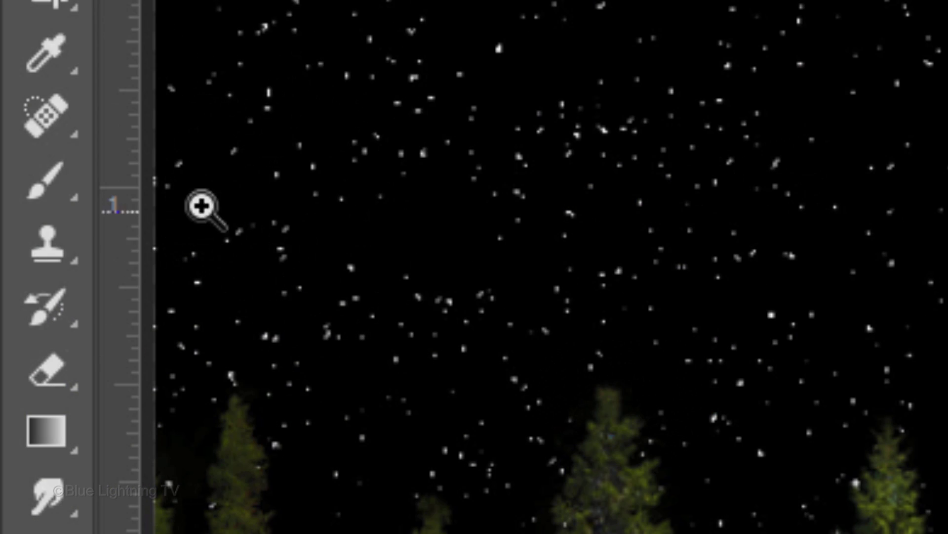
Step: Choose the Brush Tool with a soft 0% hardness 300 px tip at 10% opacity
right_click(41, 184)
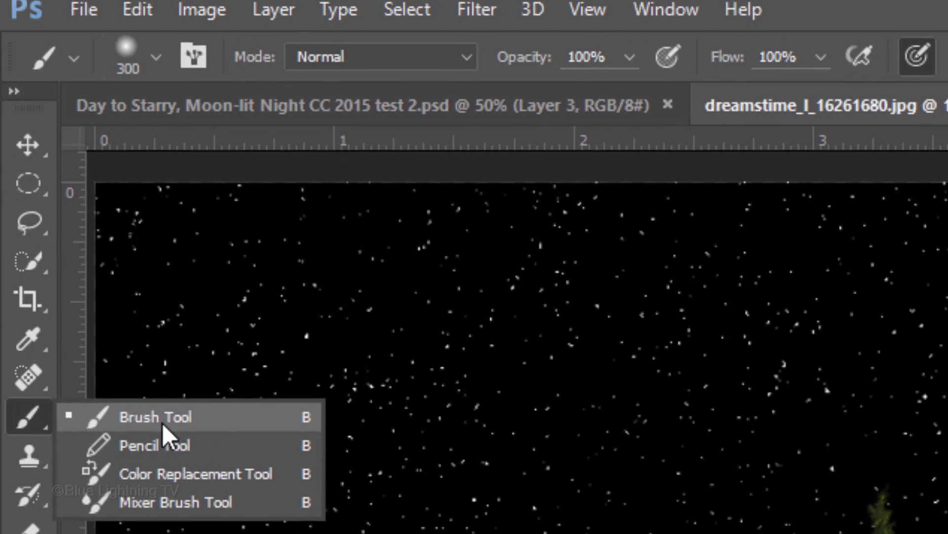
click(225, 283)
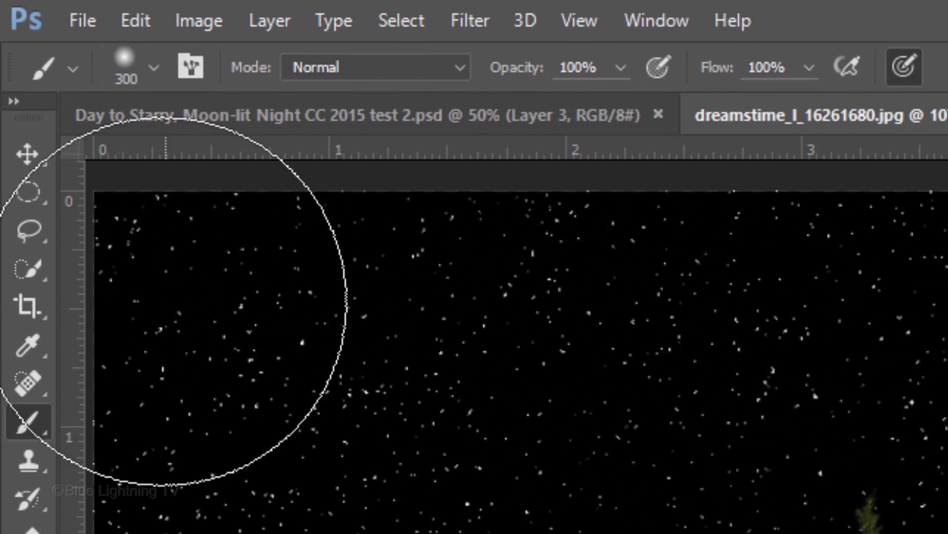
click(152, 67)
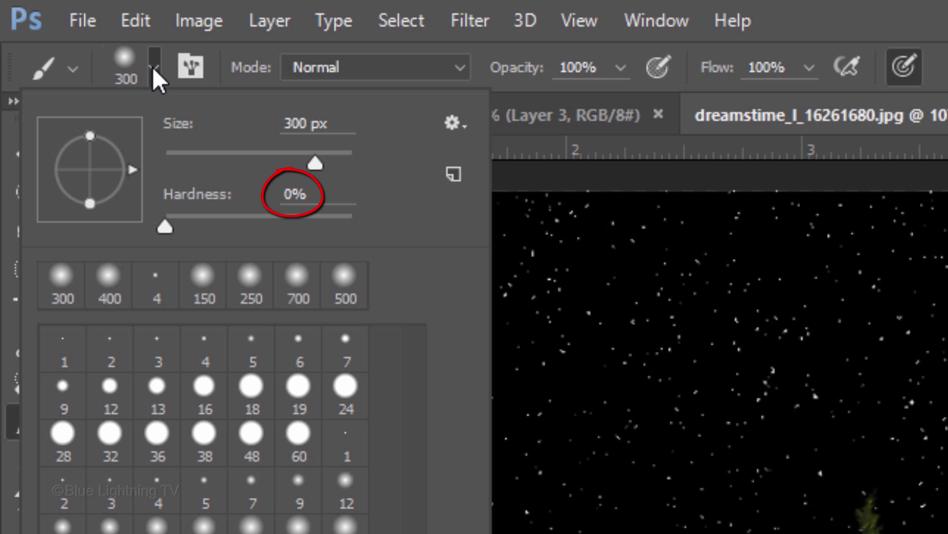
click(581, 68)
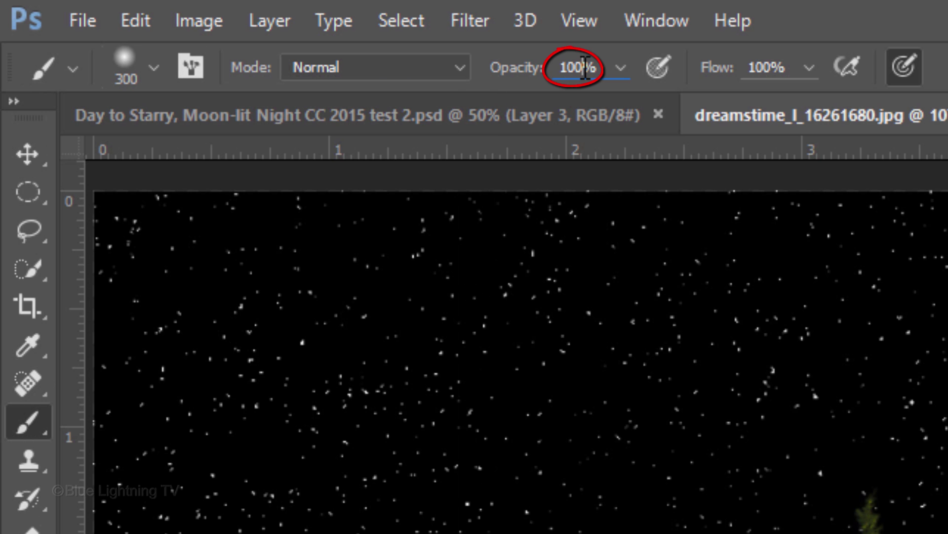
text(10)
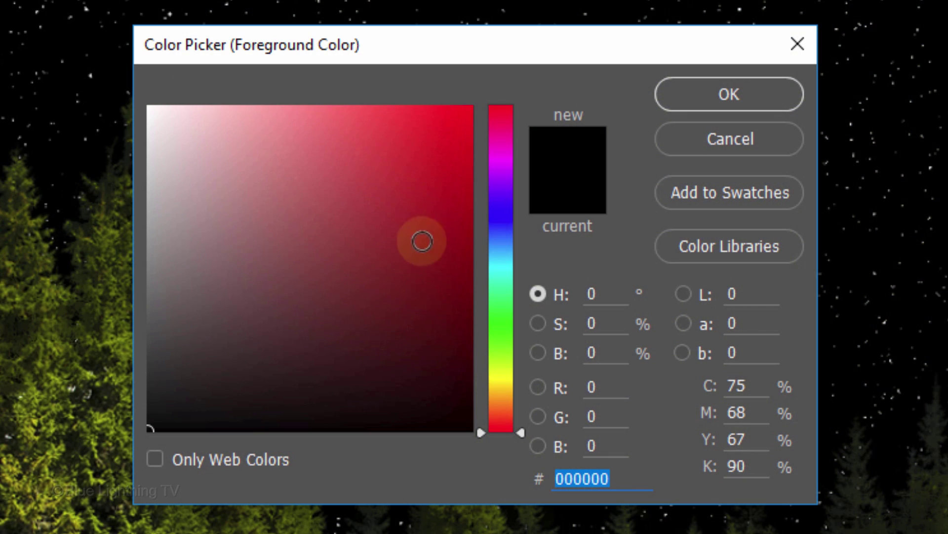
Step: Set the foreground colour to bright blue 034aff
click(504, 234)
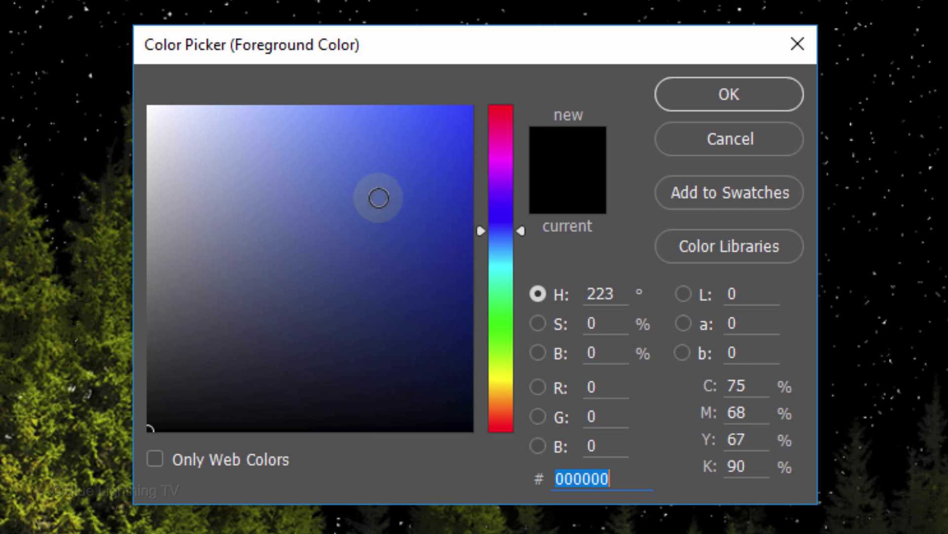
click(467, 106)
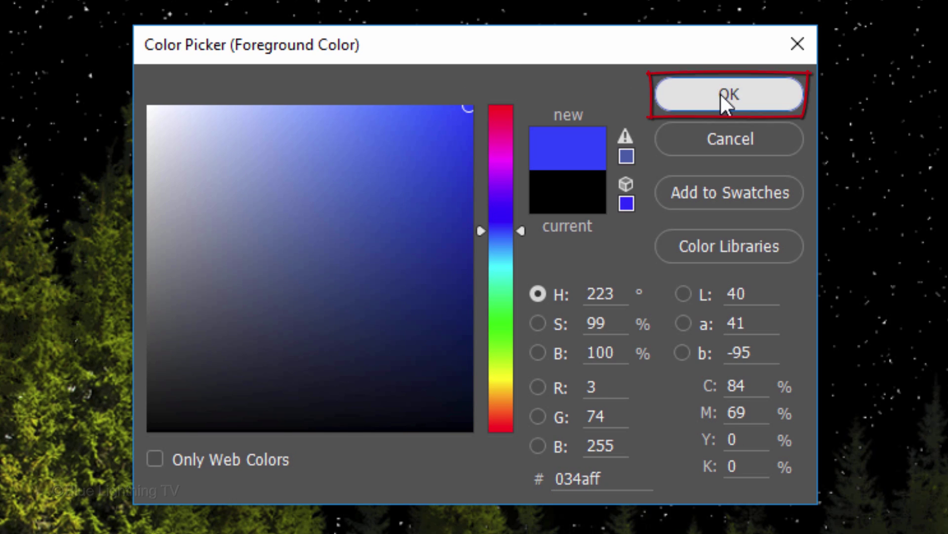
click(723, 96)
key(b)
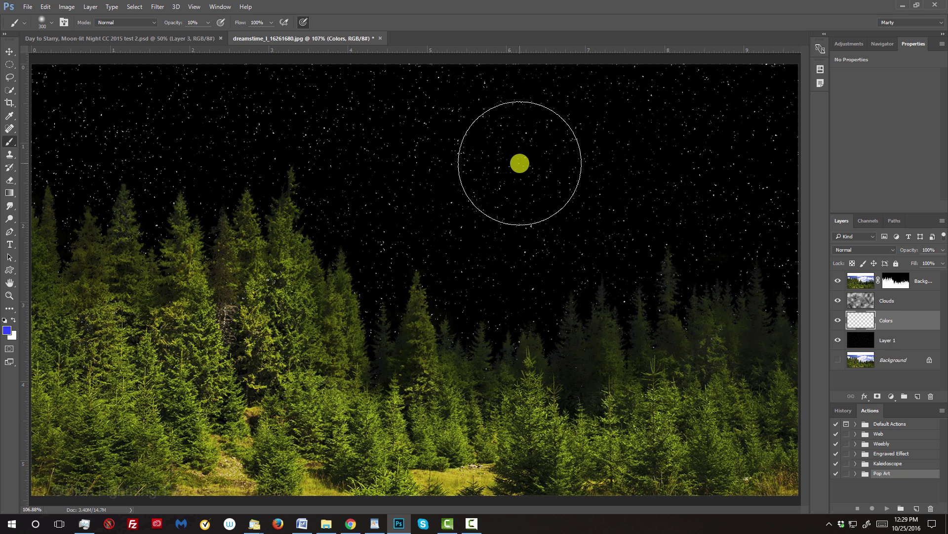
Step: Enlarge the brush to 500 px and paint blue glows across the upper-left and central sky
key(bracketright)
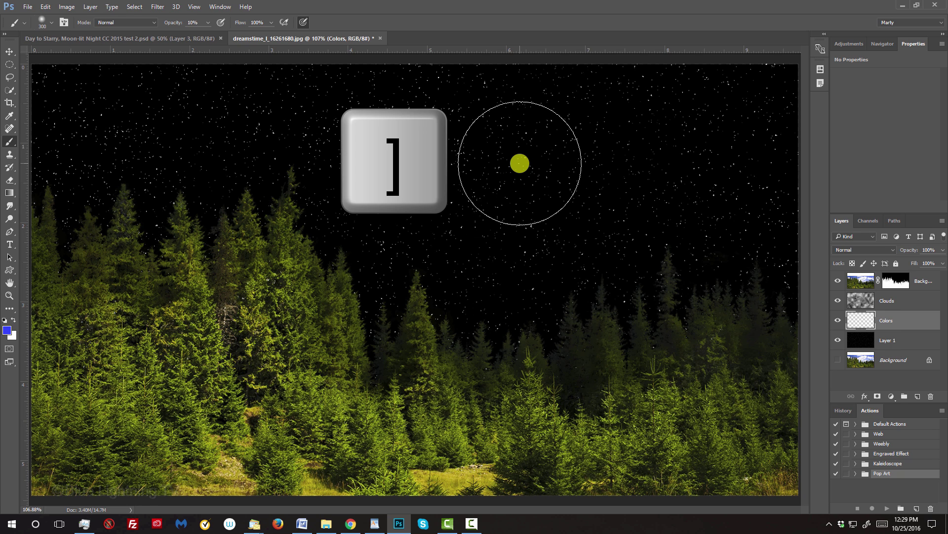
key(bracketleft)
key(bracketright)
key(bracketright)
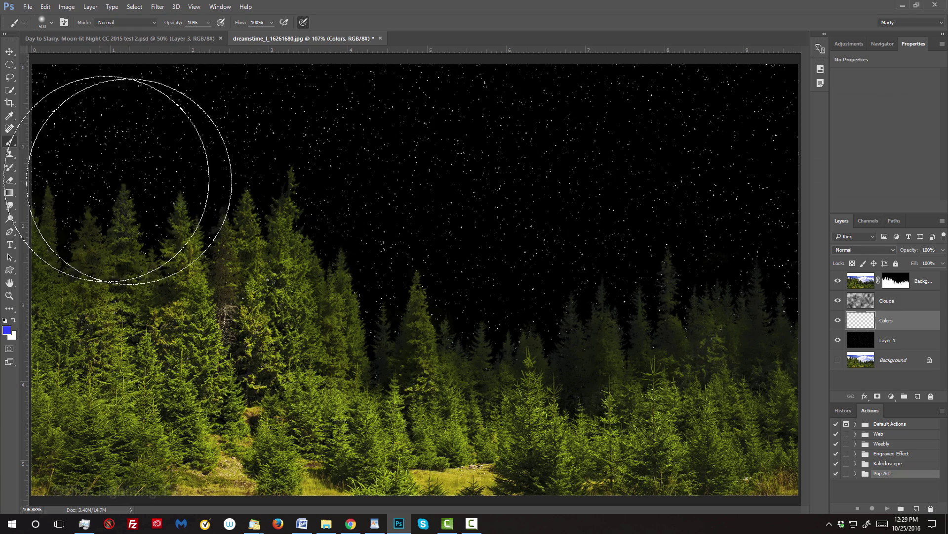
mouse_move(126, 180)
mouse_down()
mouse_move(284, 143)
mouse_move(296, 212)
mouse_up()
mouse_move(222, 255)
mouse_down()
mouse_move(377, 254)
mouse_move(657, 201)
mouse_move(759, 223)
mouse_move(776, 117)
mouse_up()
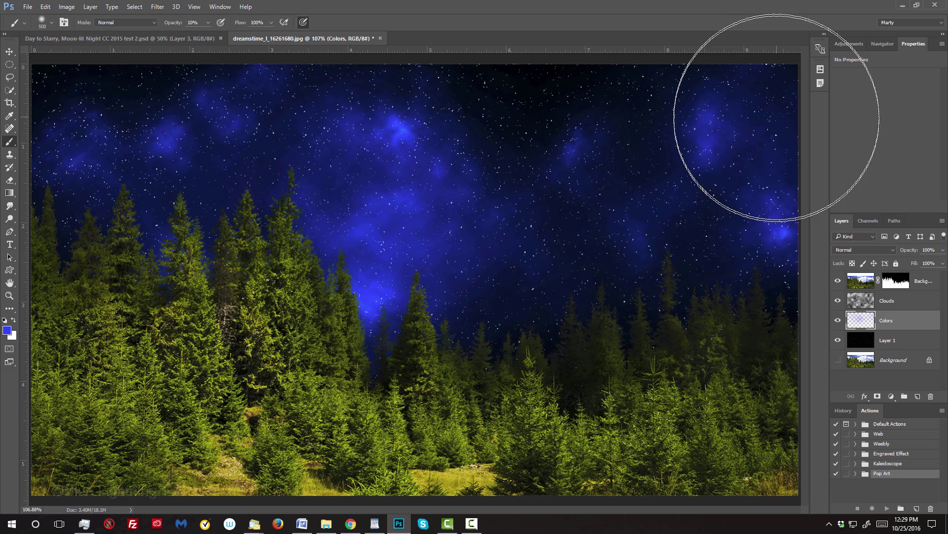
Step: Set the foreground colour to cyan 03fff6 and lower the brush opacity to 5%
click(8, 330)
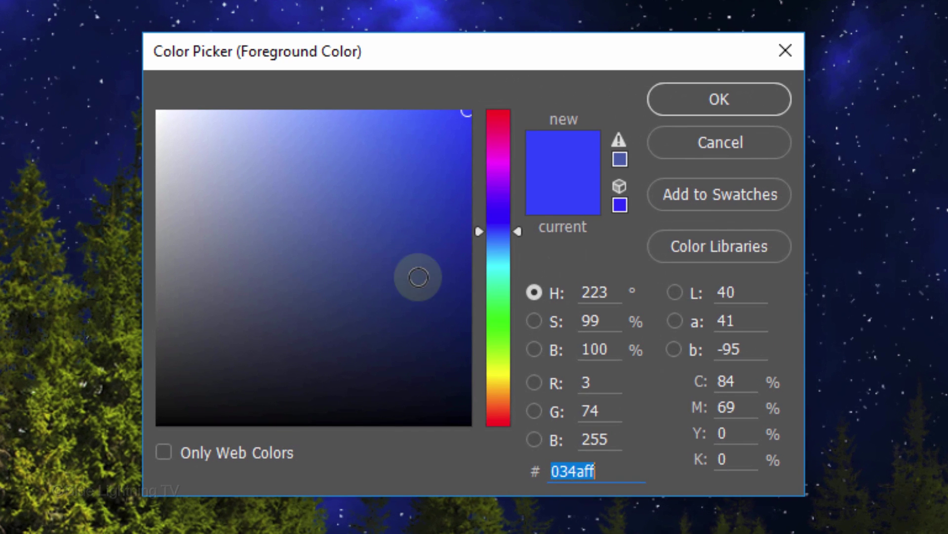
click(498, 270)
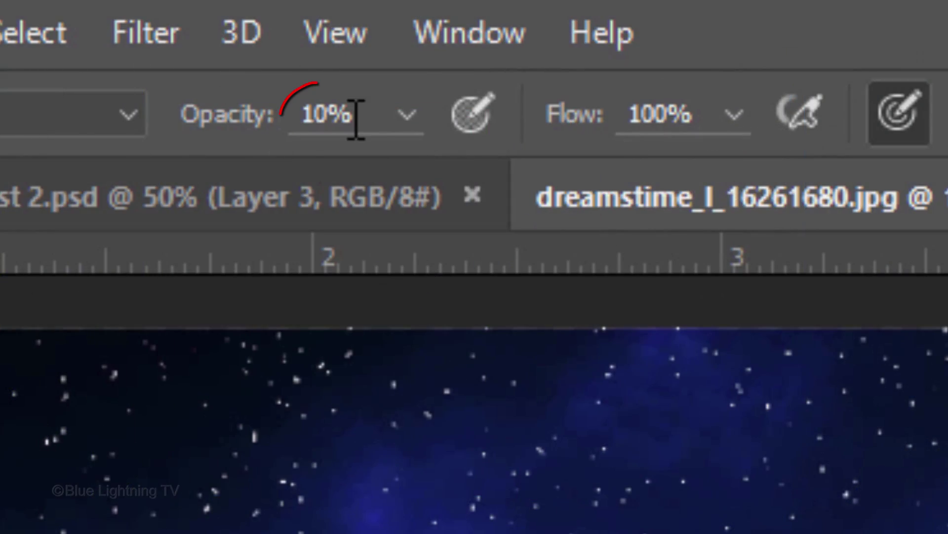
click(355, 116)
text(5)
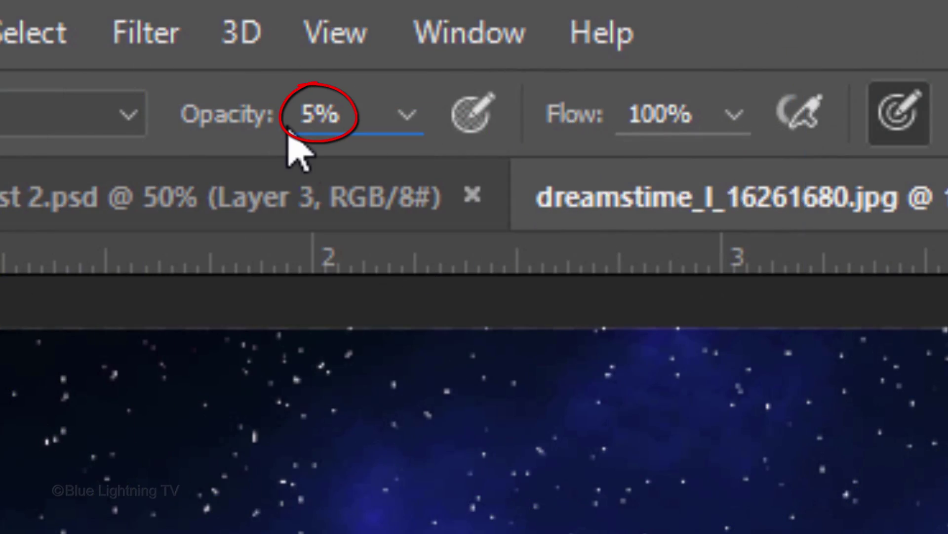
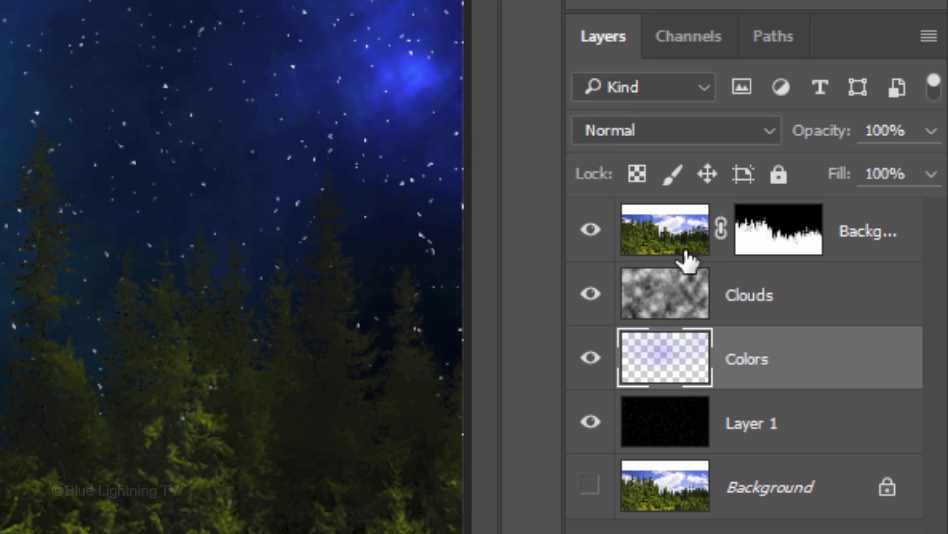
Step: Set the Colors layer to Color Dodge and select the Clouds layer
key(shift+alt+d)
click(665, 298)
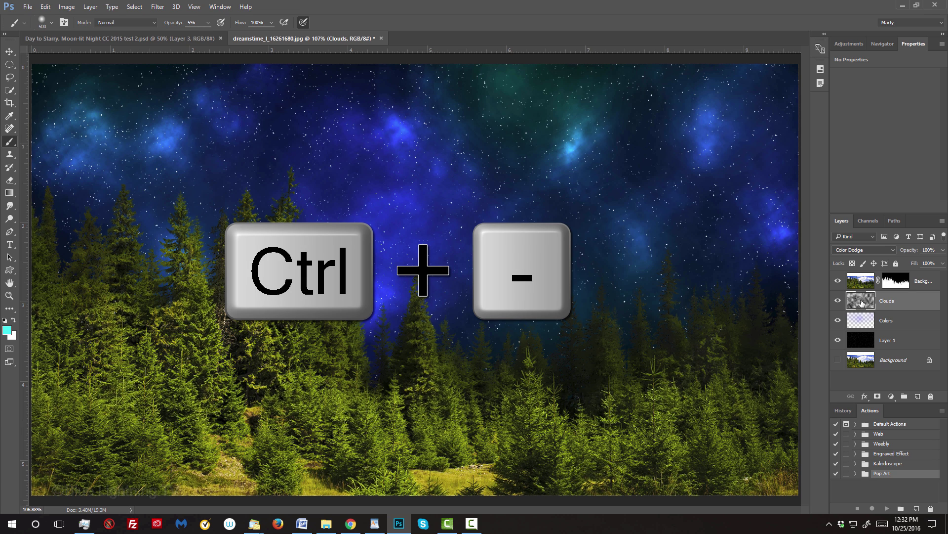
key(ctrl+minus)
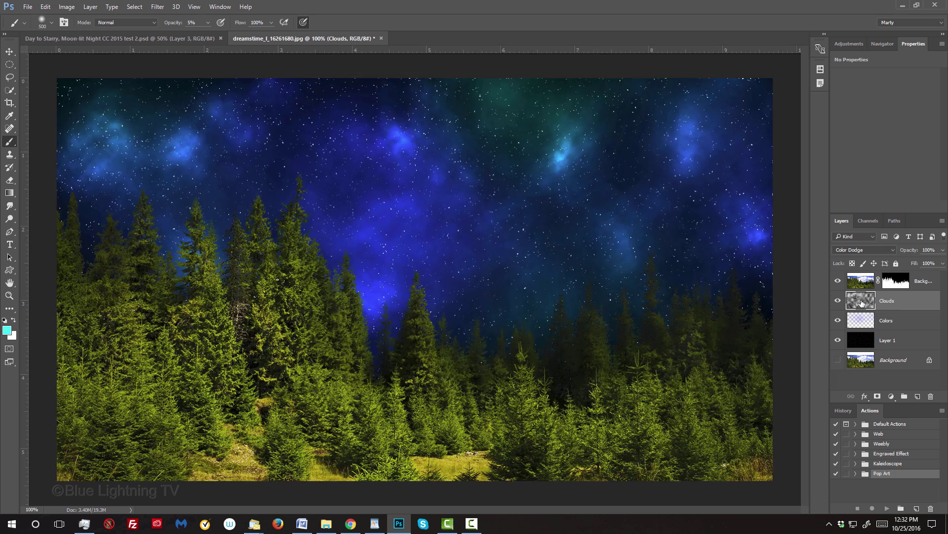
key(ctrl+minus)
key(ctrl+minus)
key(ctrl+minus)
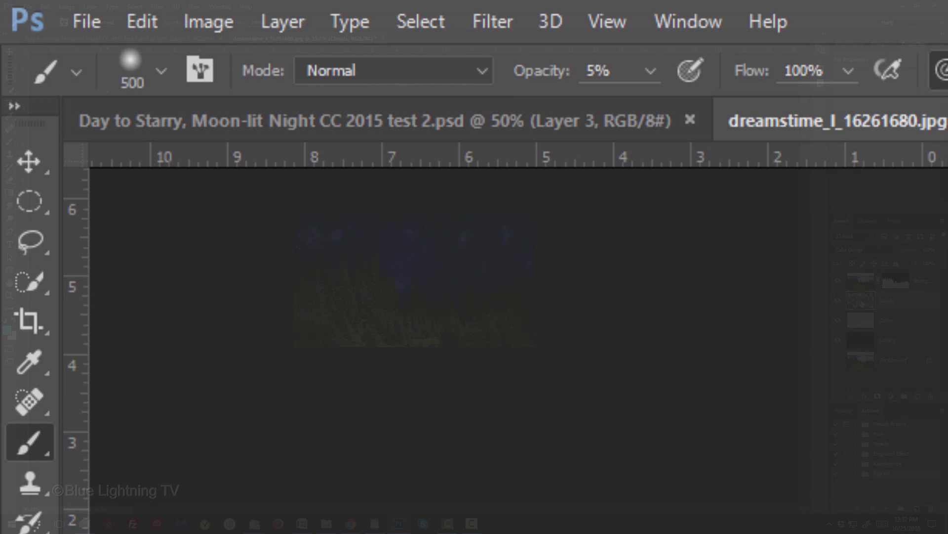
Step: Widen the top of the Clouds layer with a Perspective transform, then fit the image on screen
click(44, 8)
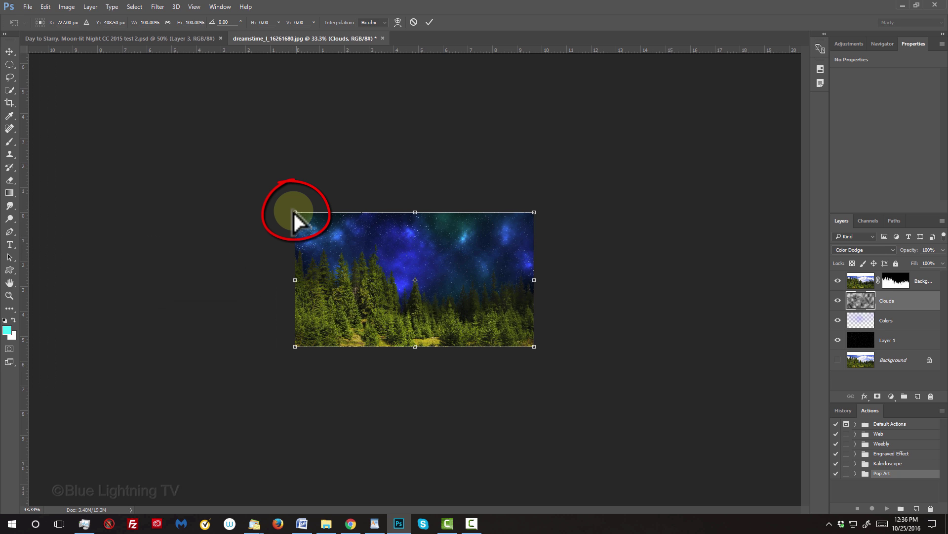
mouse_move(295, 213)
mouse_down()
mouse_move(109, 198)
mouse_move(59, 209)
mouse_up()
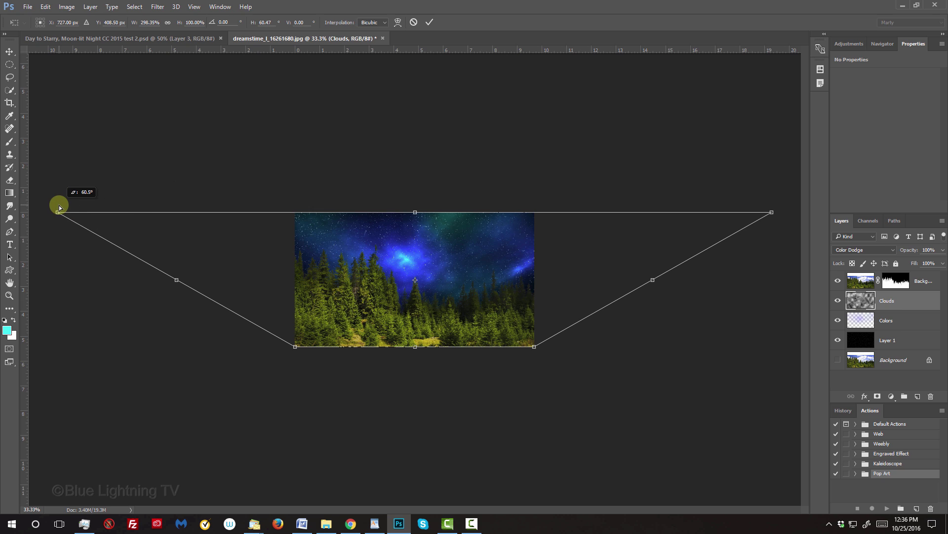
click(429, 22)
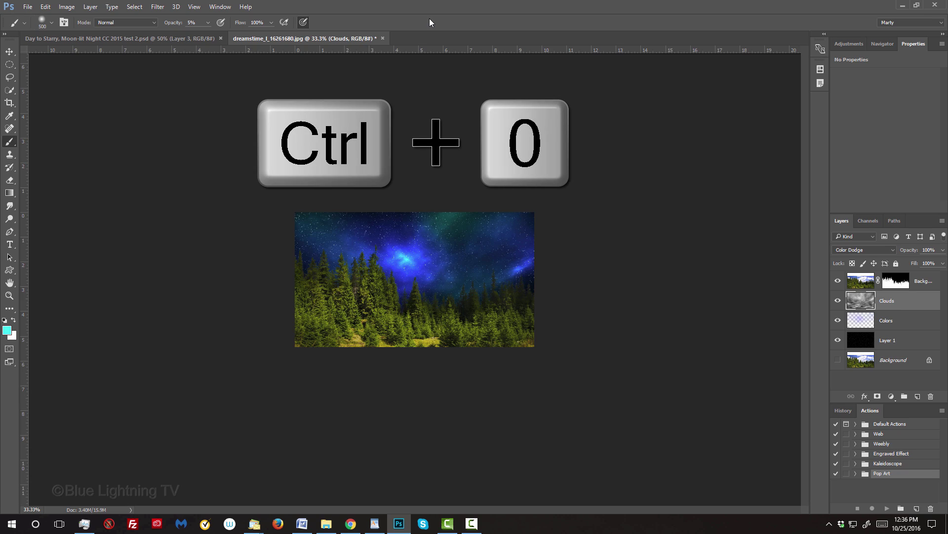
key(ctrl+0)
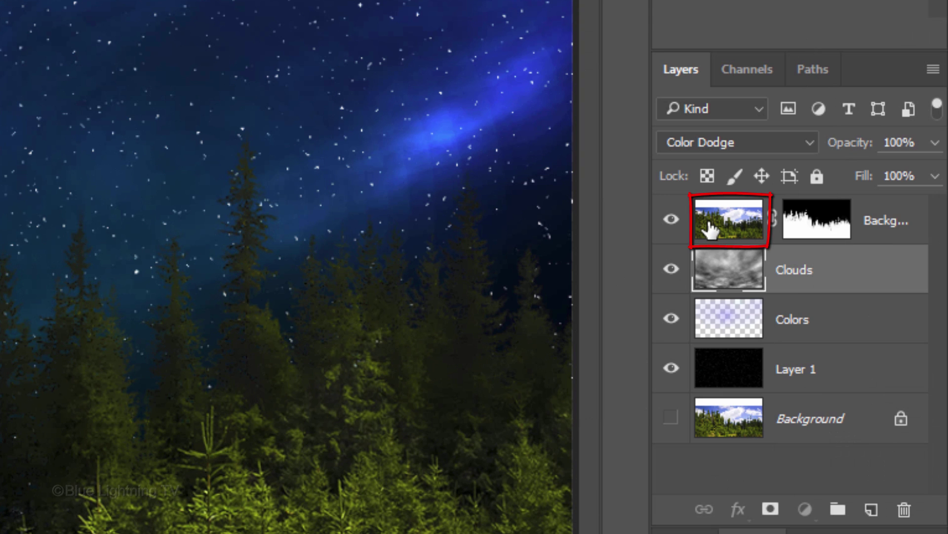
Step: Add a Color Lookup adjustment clipped to the masked forest layer, using the Moonlight.3DL look
click(709, 226)
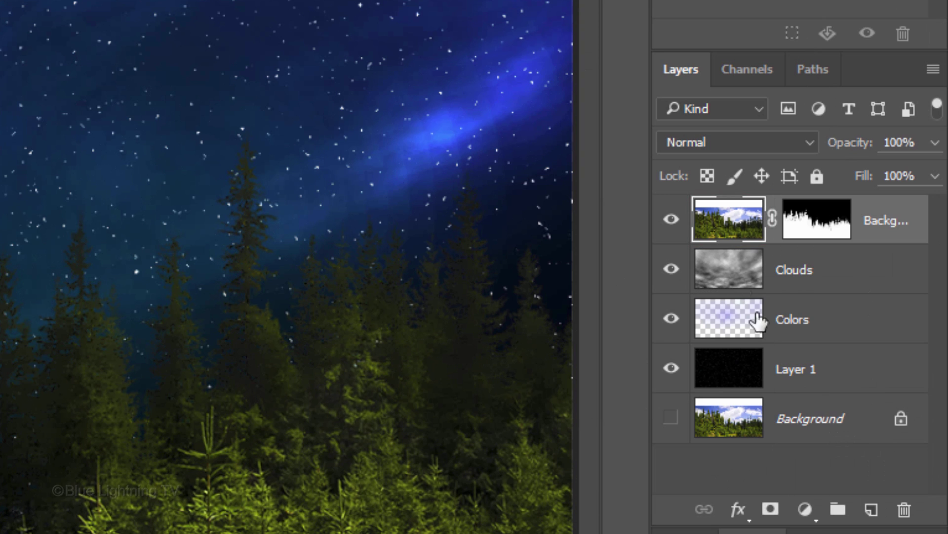
click(804, 511)
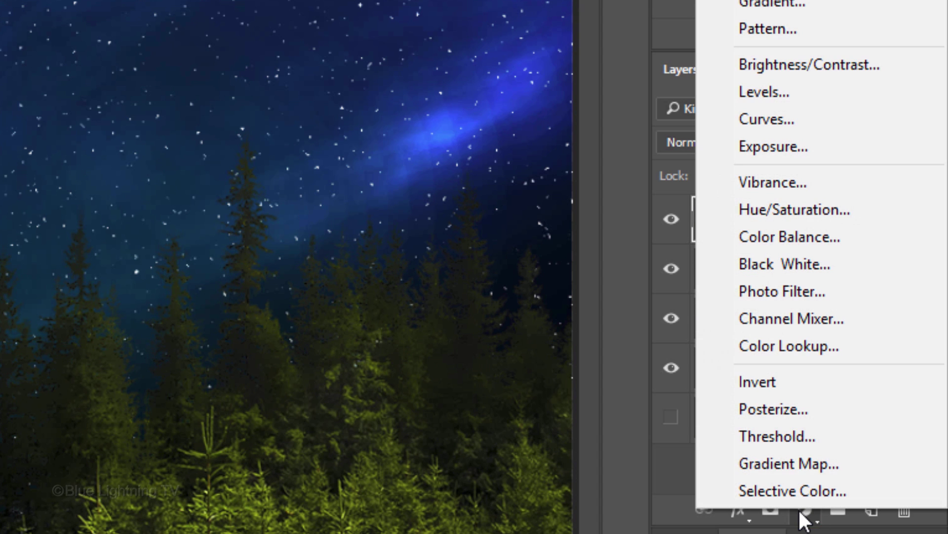
click(787, 344)
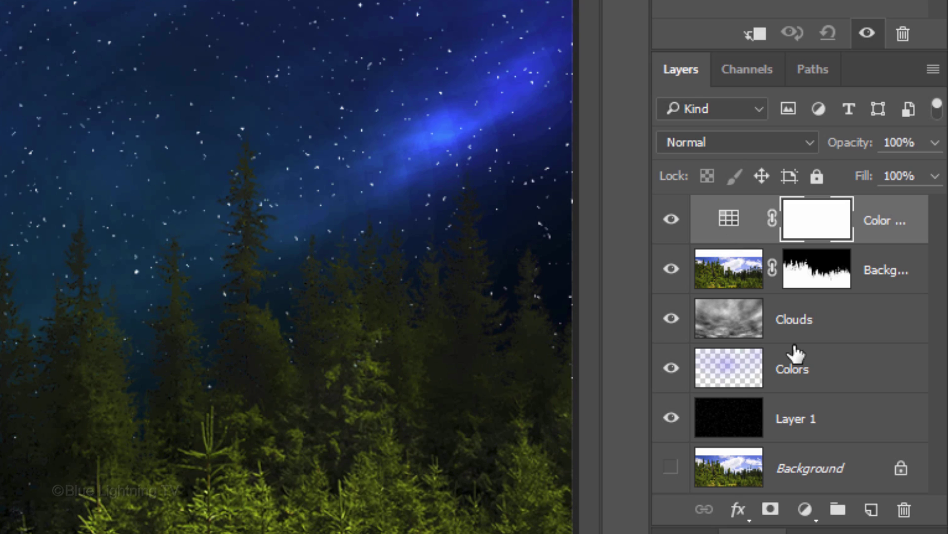
click(757, 36)
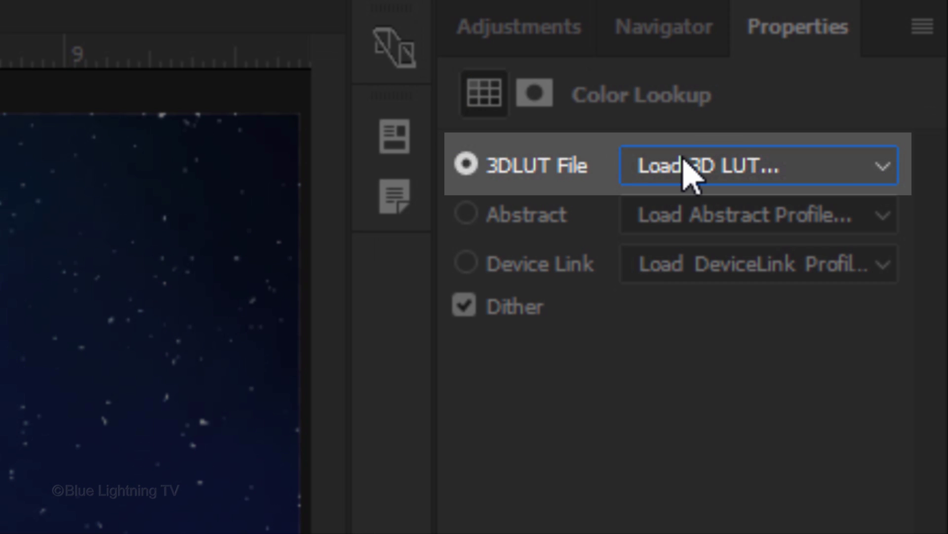
click(689, 167)
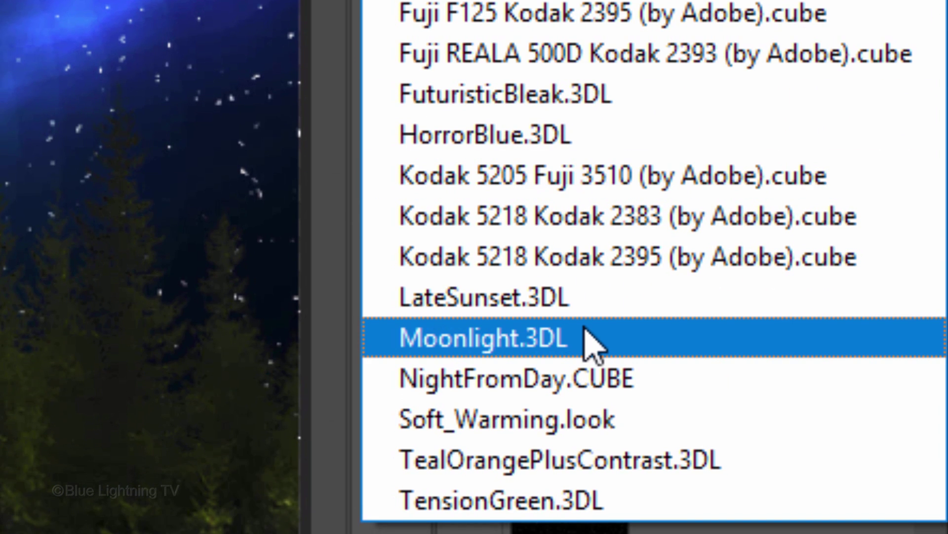
click(586, 337)
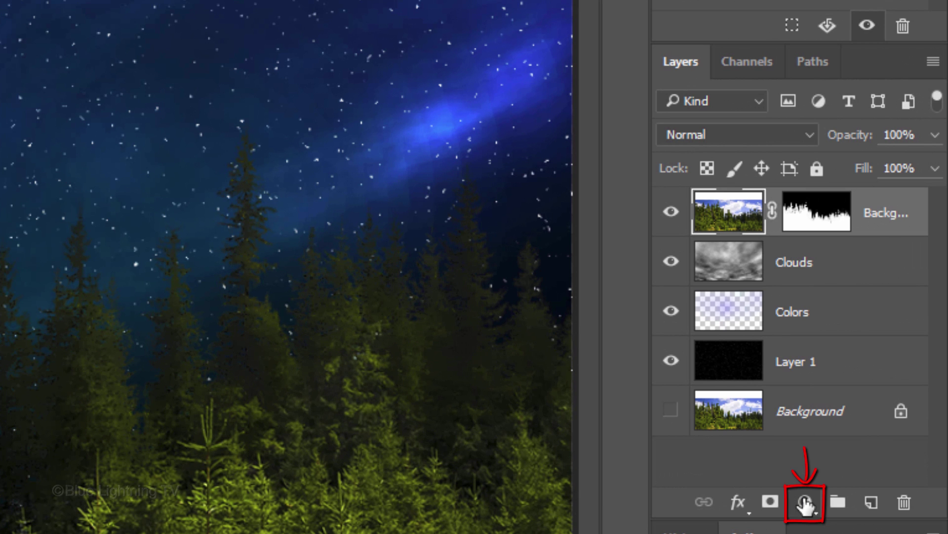
Step: Add a Levels adjustment layer clipped to the forest layer
click(805, 507)
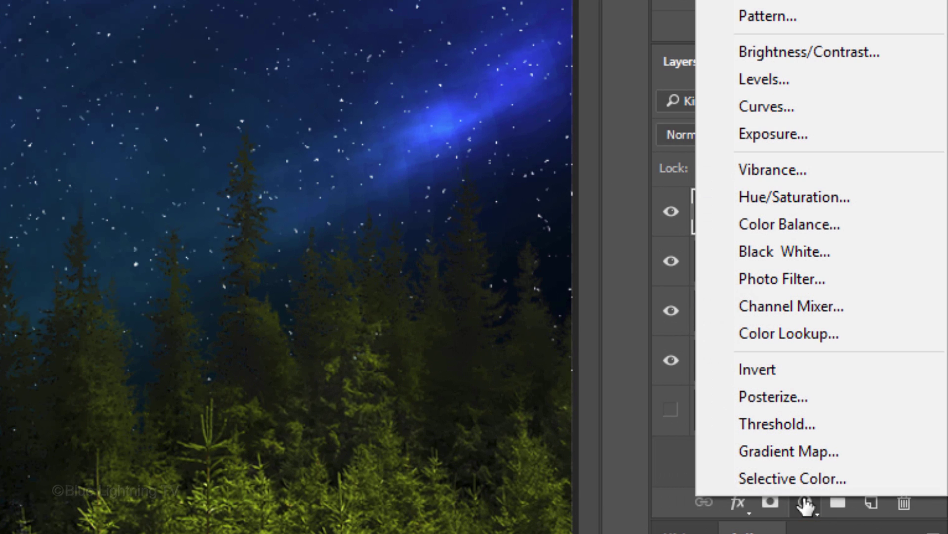
click(771, 80)
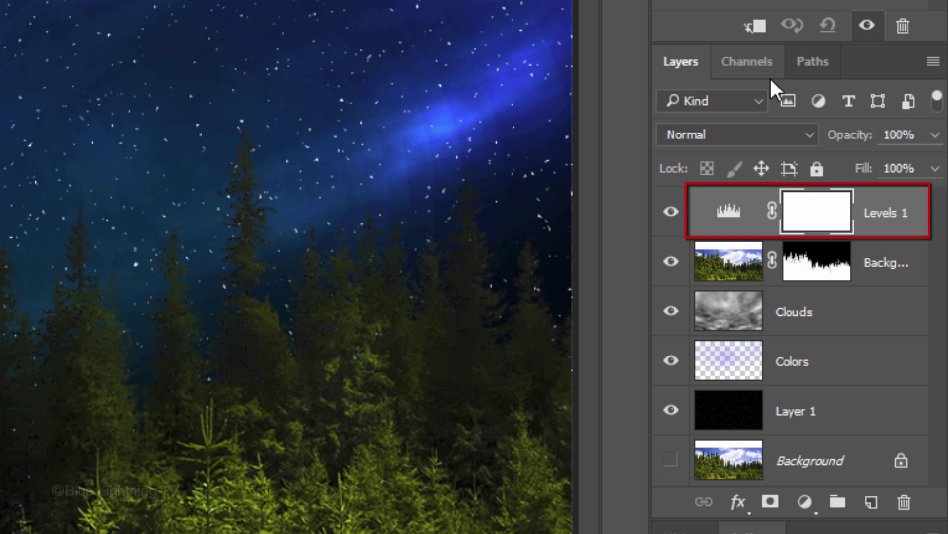
click(757, 30)
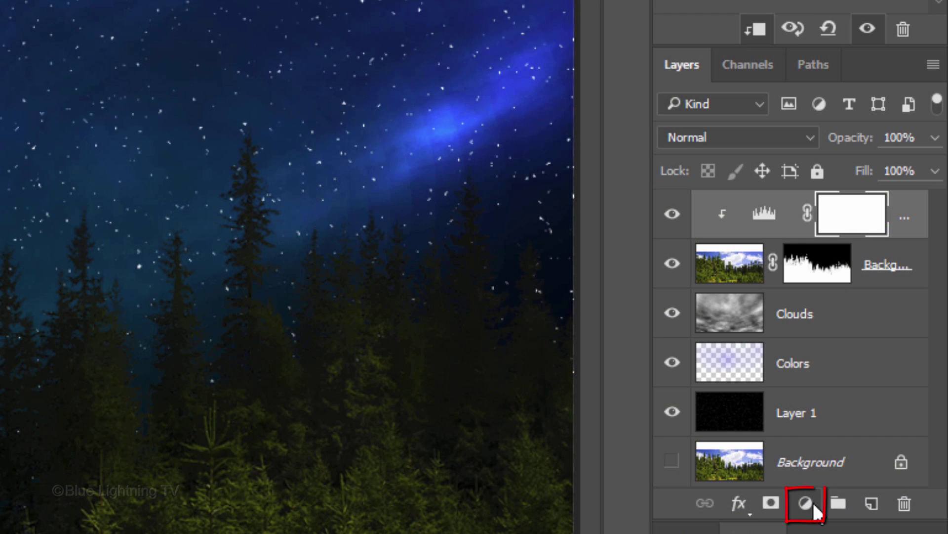
Step: Add a Color Balance adjustment layer, also clipped to the forest
click(813, 505)
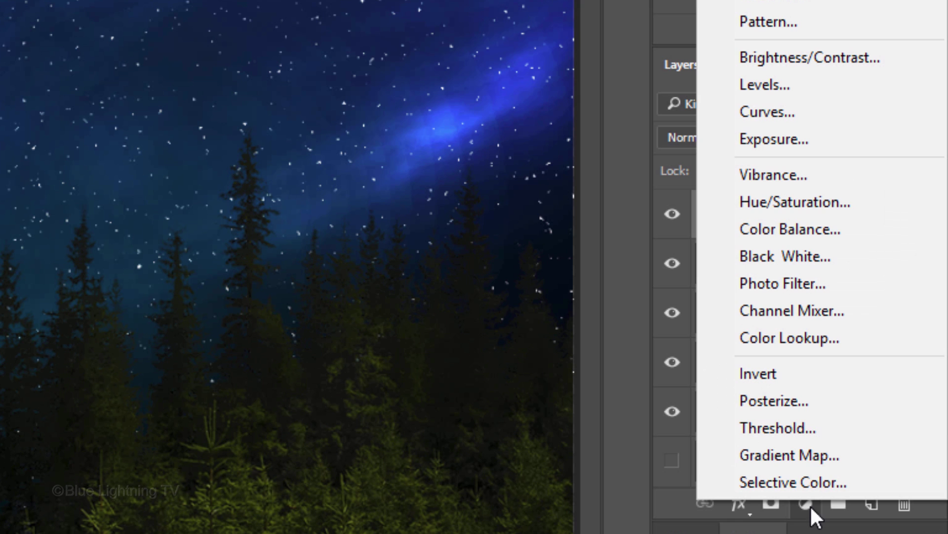
click(798, 228)
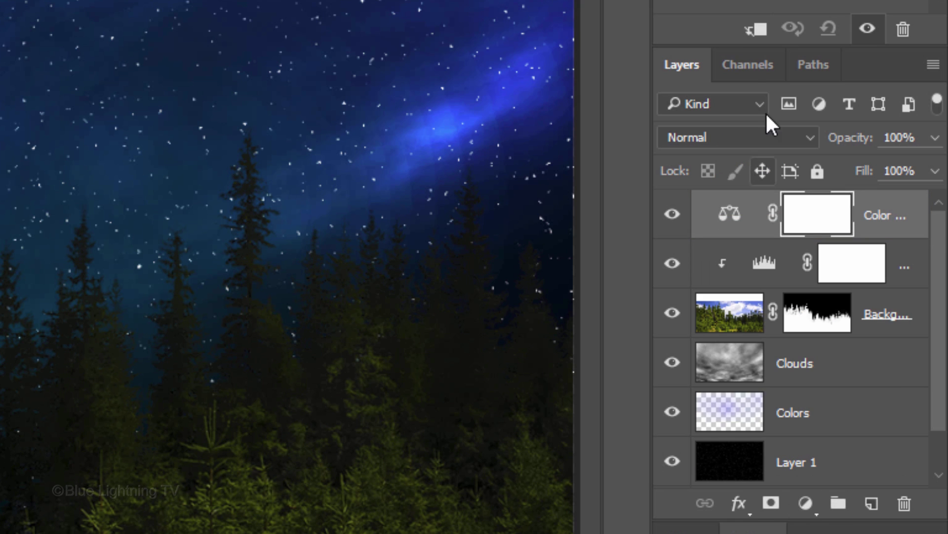
click(760, 33)
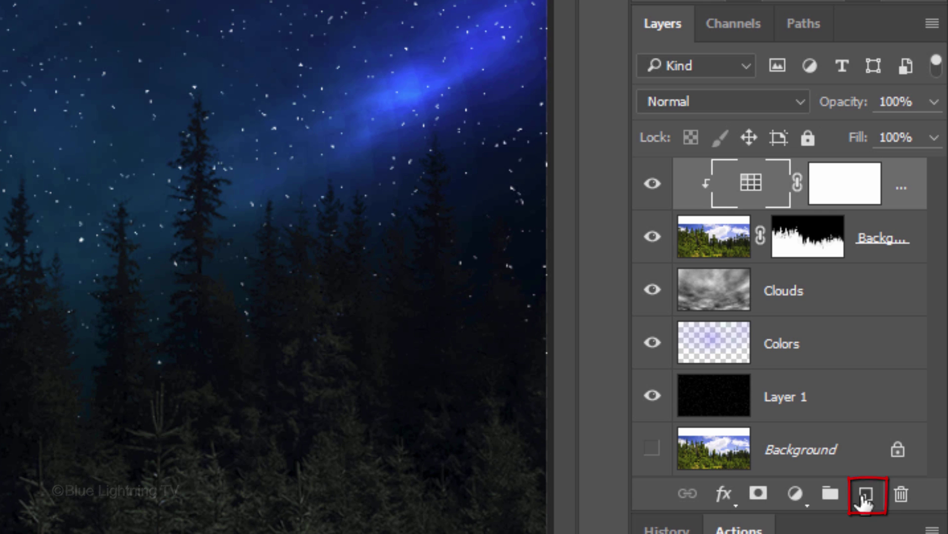
Step: Add a new empty layer named Moon
click(865, 501)
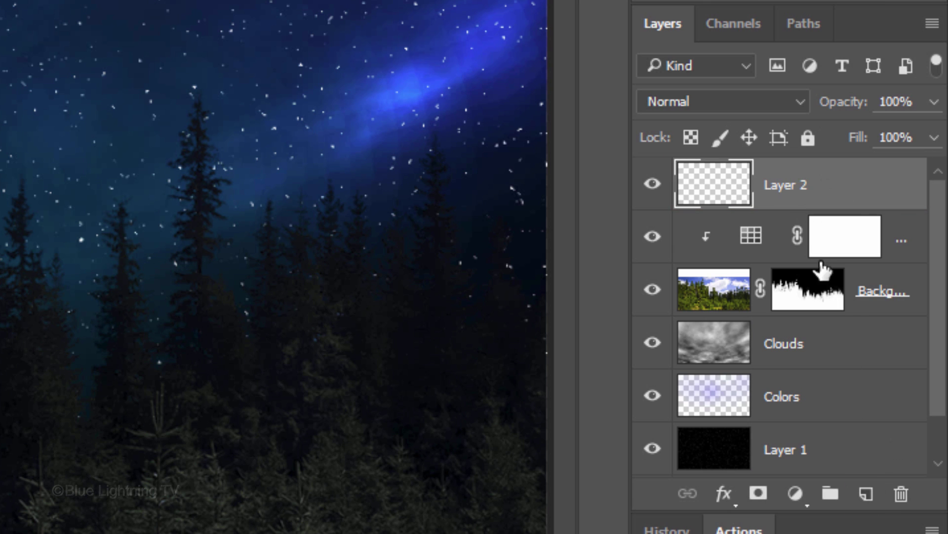
double_click(782, 184)
text(Moon)
key(Return)
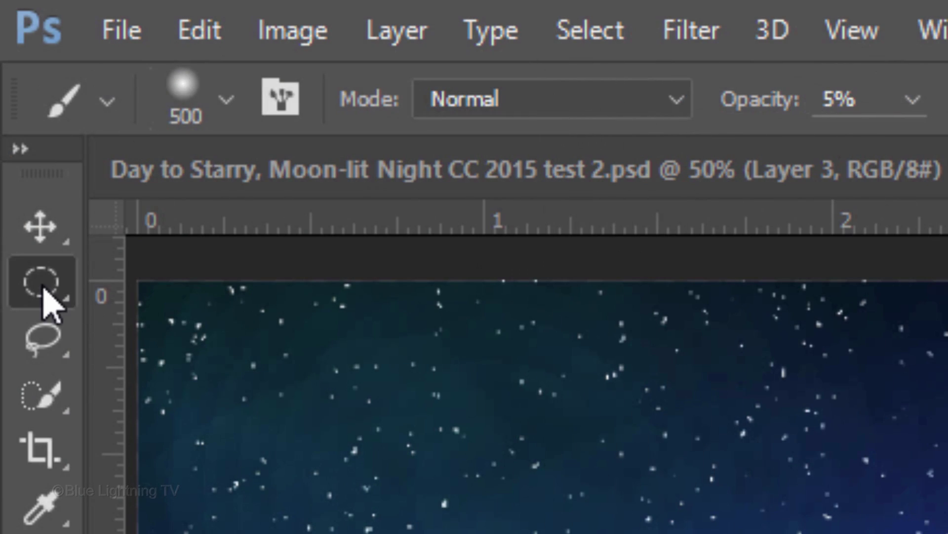
Step: Fill a feathered elliptical selection with white in the upper-right sky, then deselect
click(42, 285)
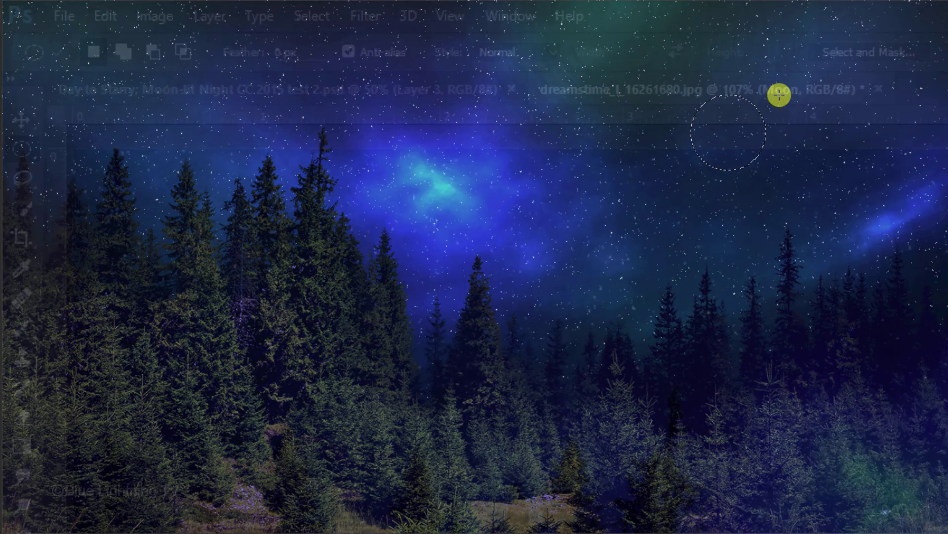
click(304, 14)
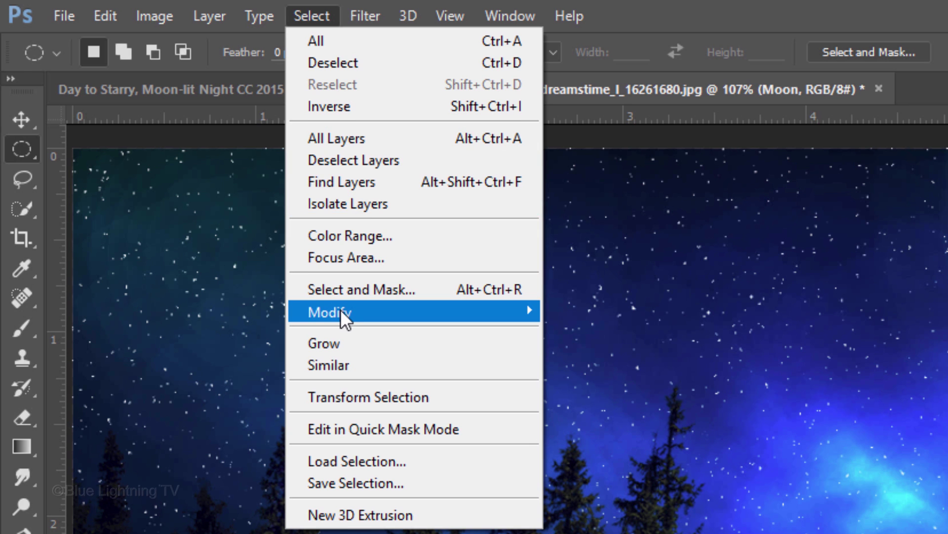
mouse_move(413, 313)
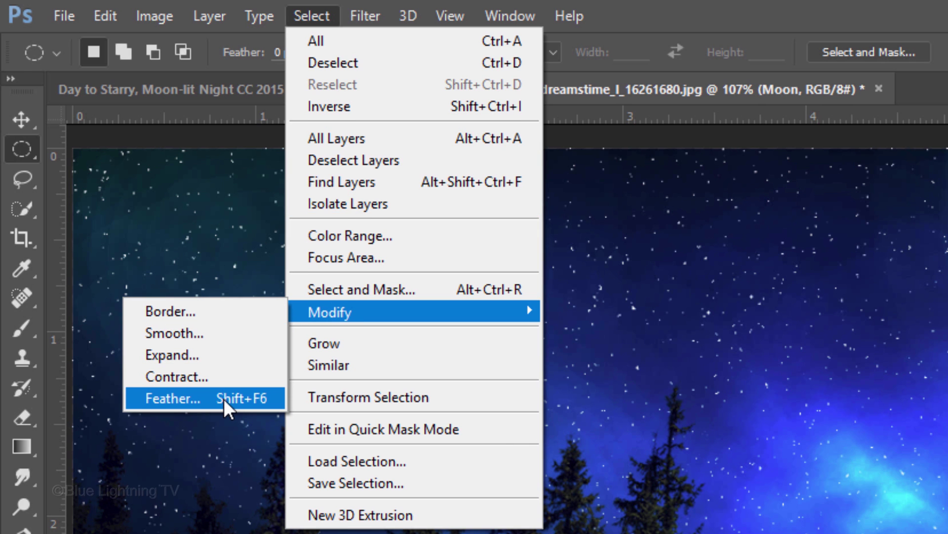
click(224, 398)
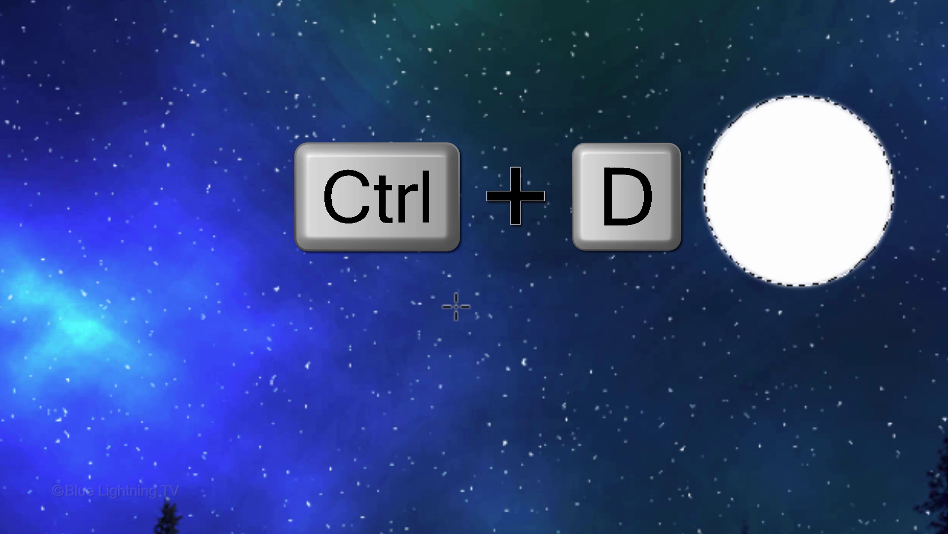
key(ctrl+d)
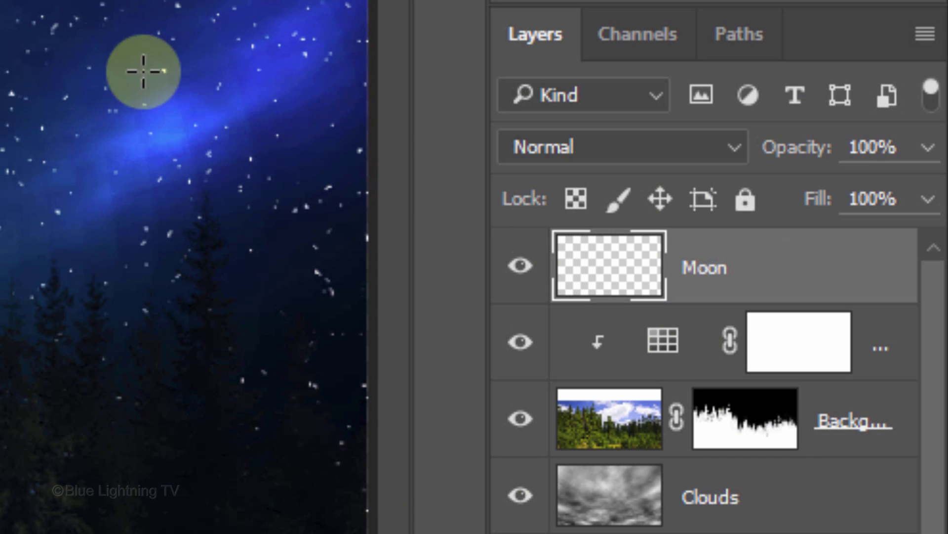
Step: Give the Moon layer a #fffede Color Overlay and an Outer Glow at 55% opacity, 100 px
double_click(585, 265)
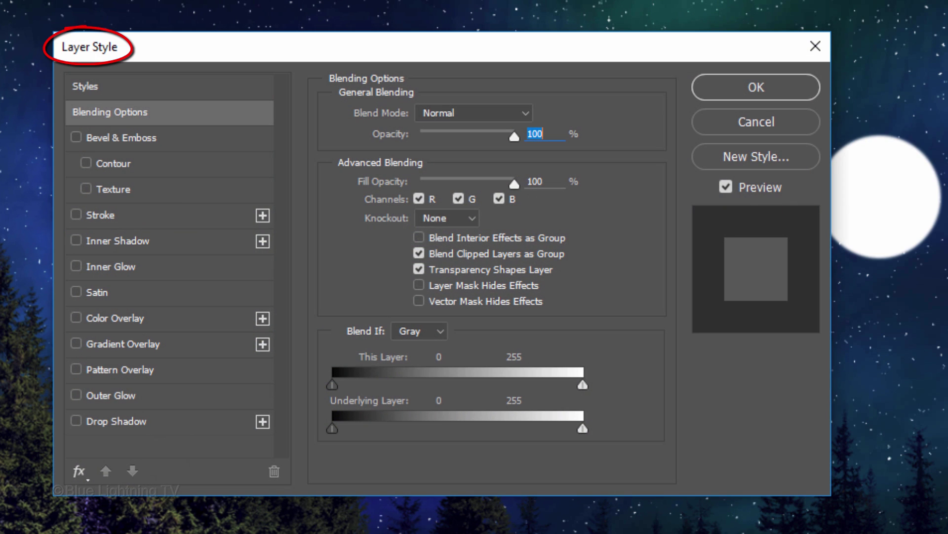
click(183, 321)
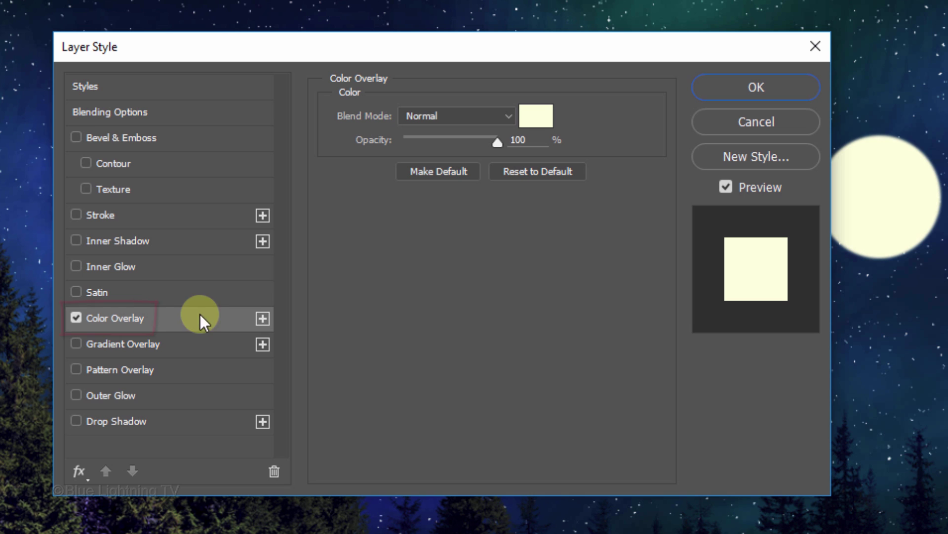
click(539, 126)
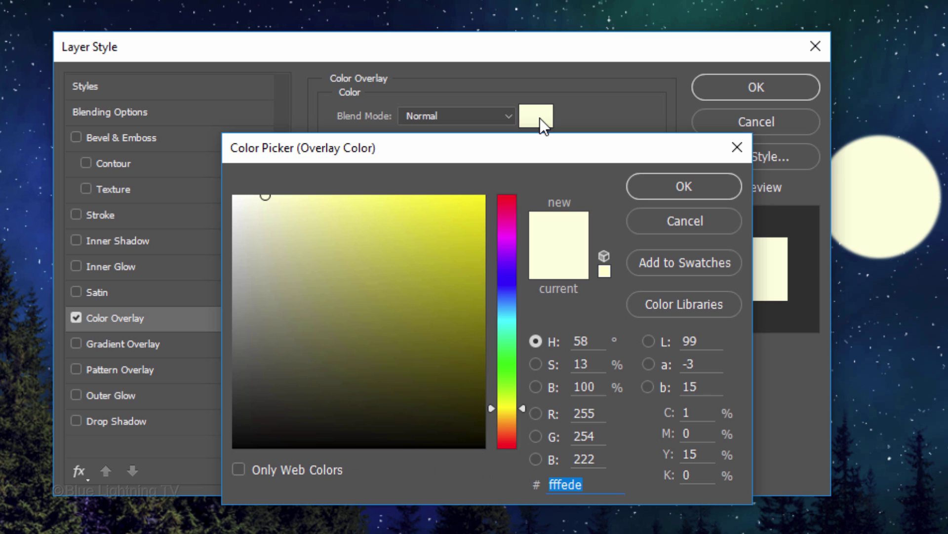
click(698, 189)
click(180, 396)
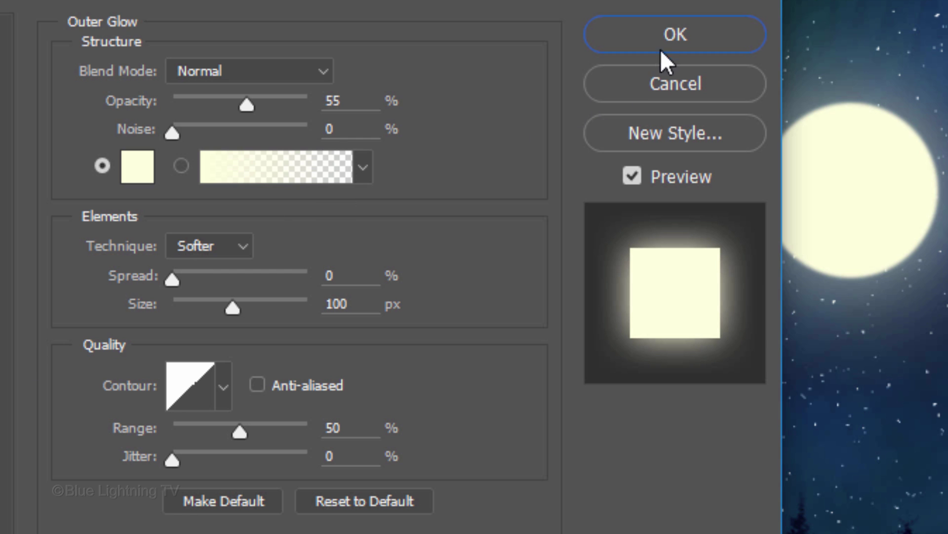
click(672, 36)
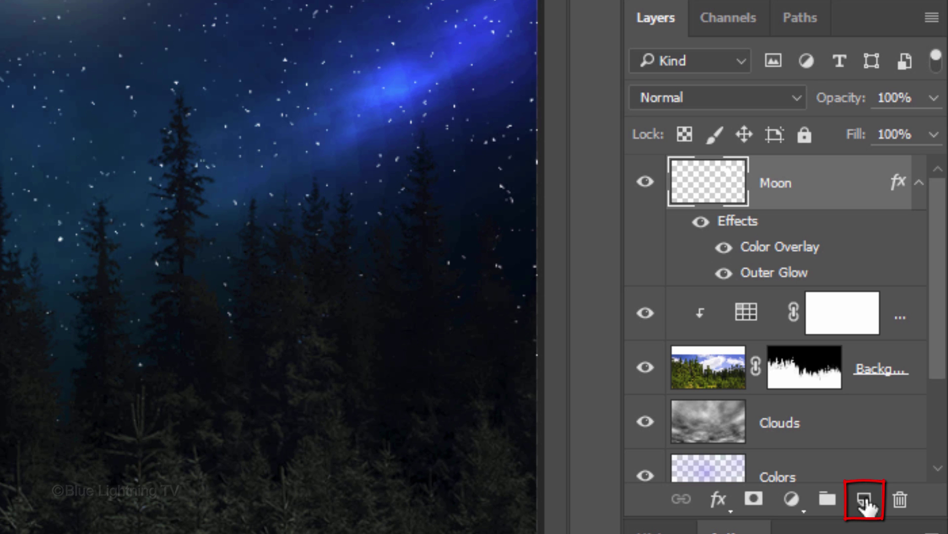
Step: Add a new layer named Craters above the Moon layer
click(864, 500)
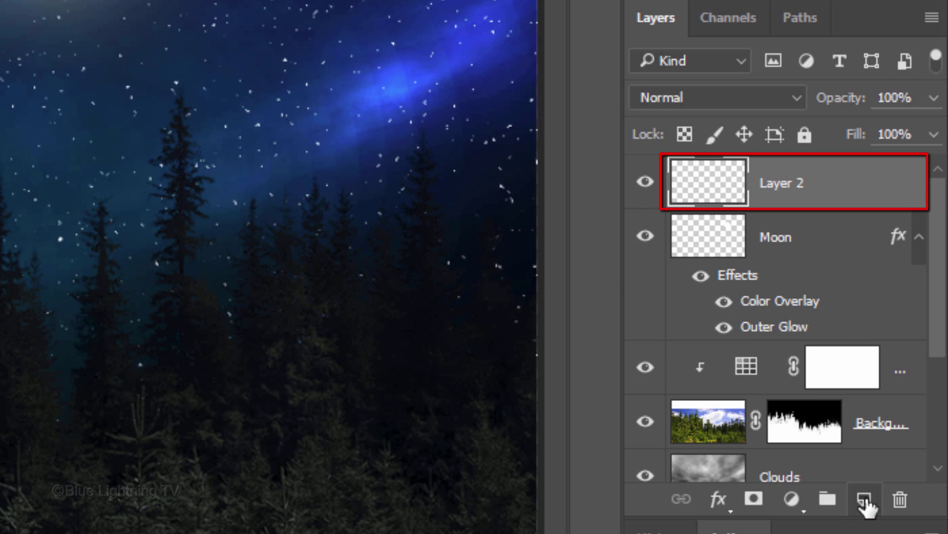
double_click(778, 184)
text(C)
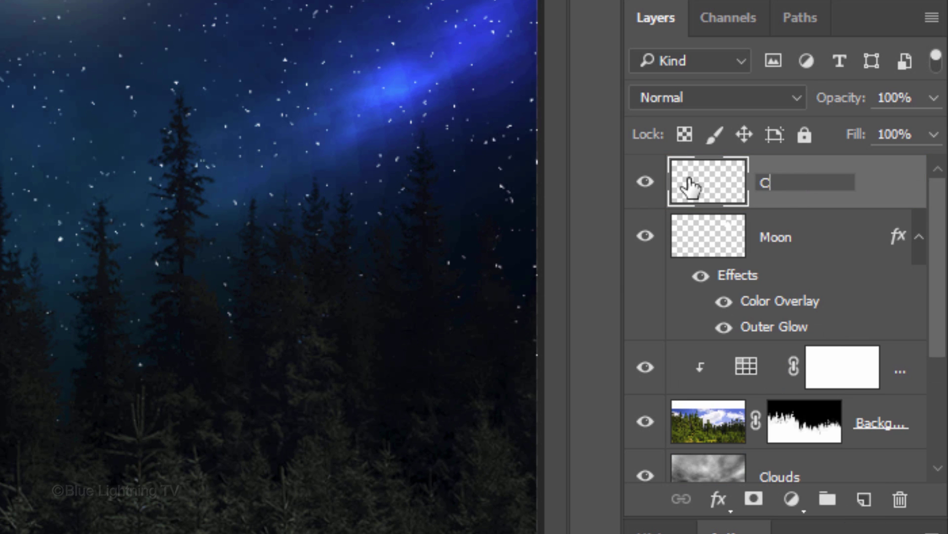
text(raters)
key(Return)
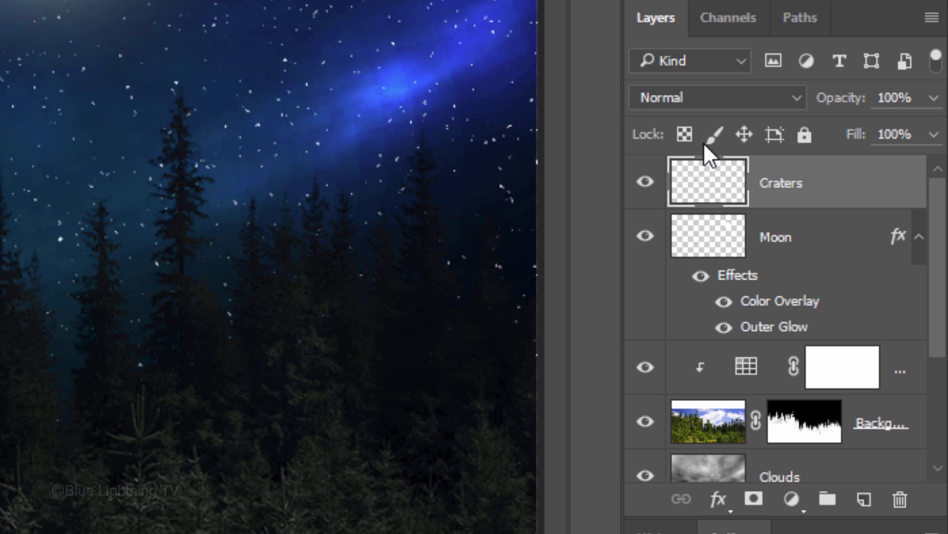
Step: Set Craters to Linear Burn with an unlinked mask shaped to the moon
click(686, 98)
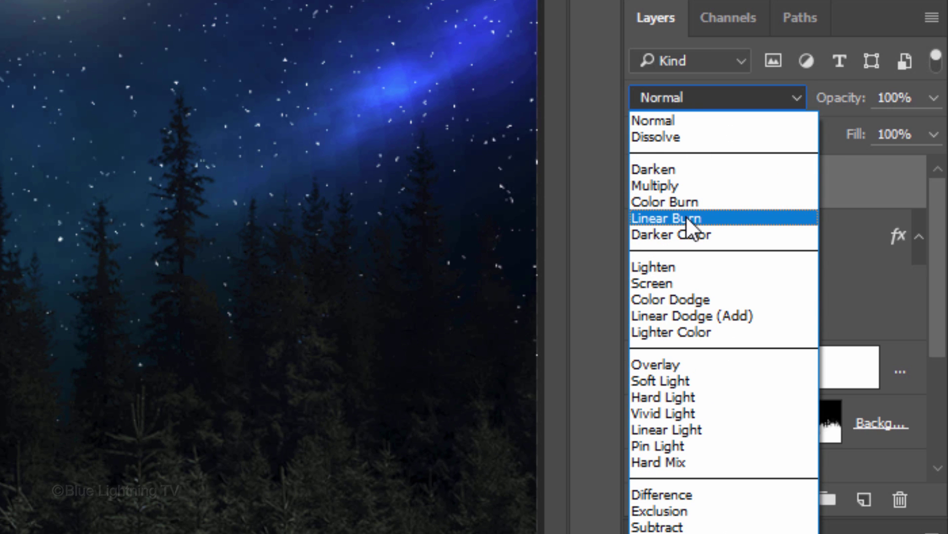
click(686, 217)
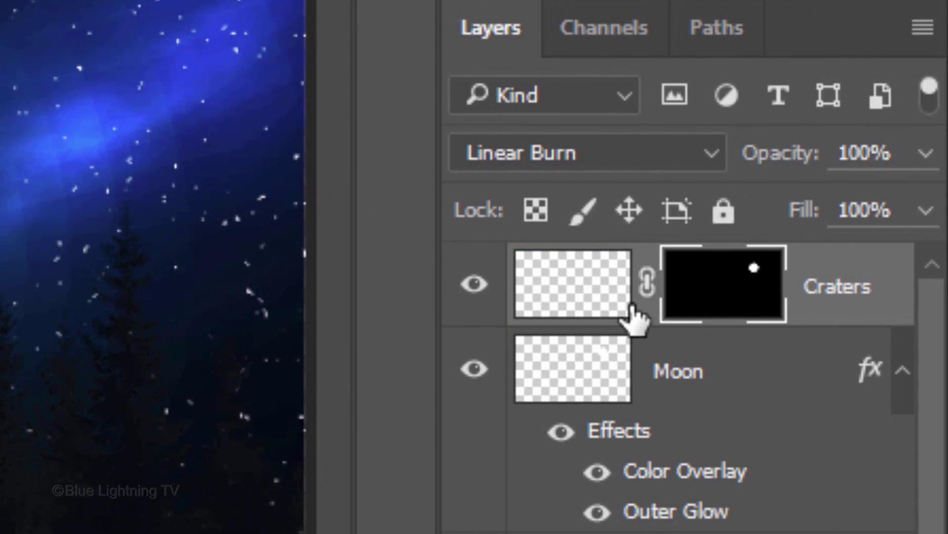
click(647, 280)
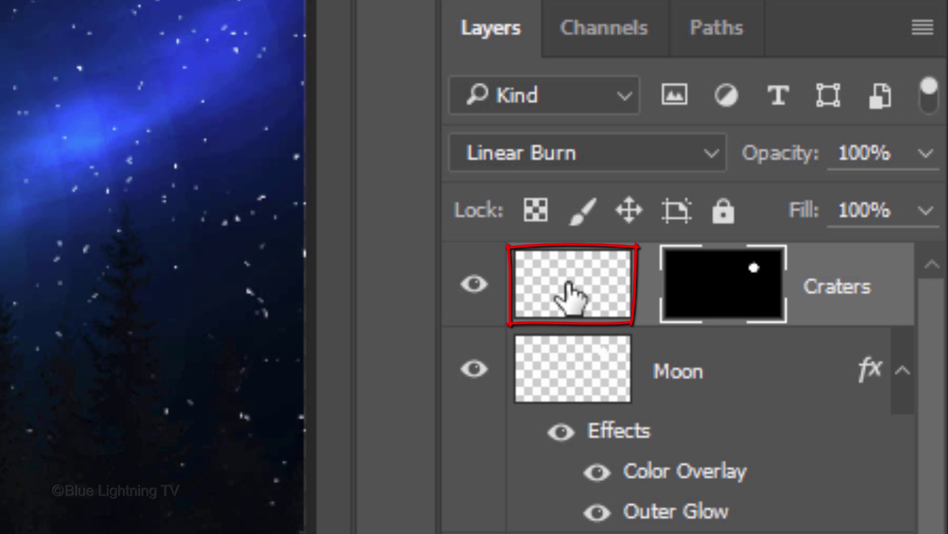
click(570, 297)
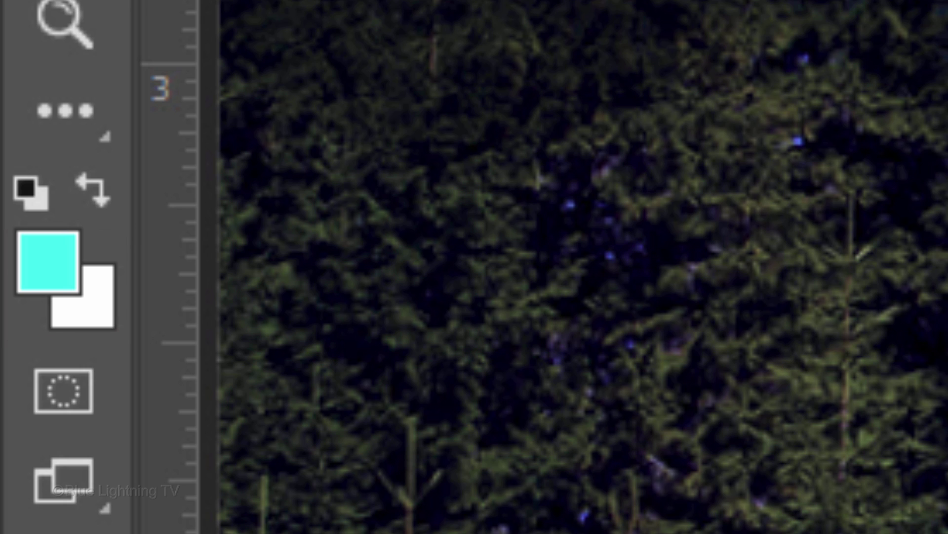
Step: Reset colours to black and white and render Clouds onto the Craters layer
key(d)
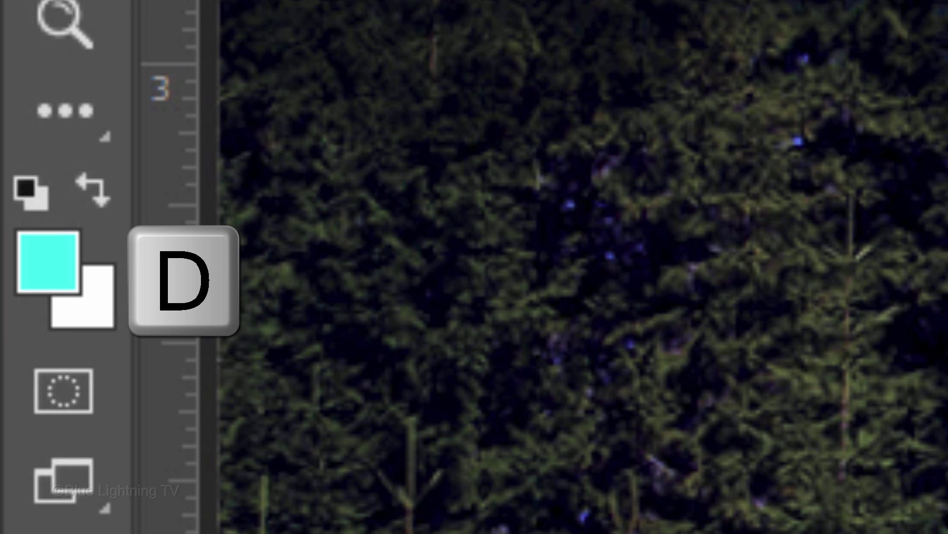
click(38, 211)
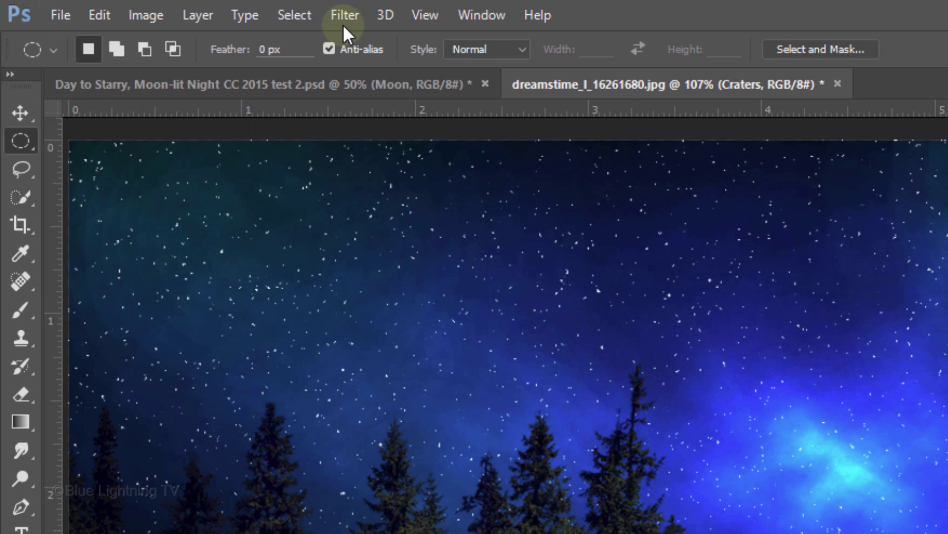
click(347, 16)
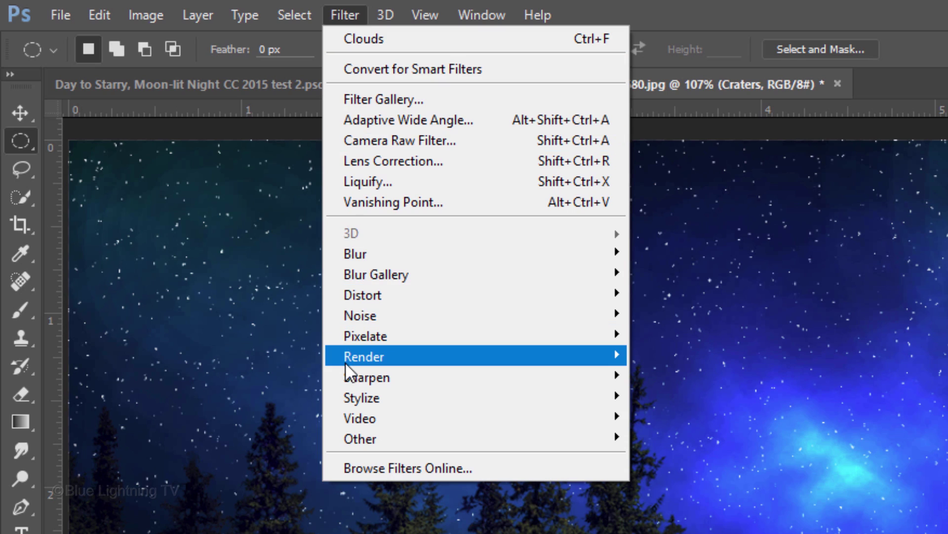
mouse_move(364, 356)
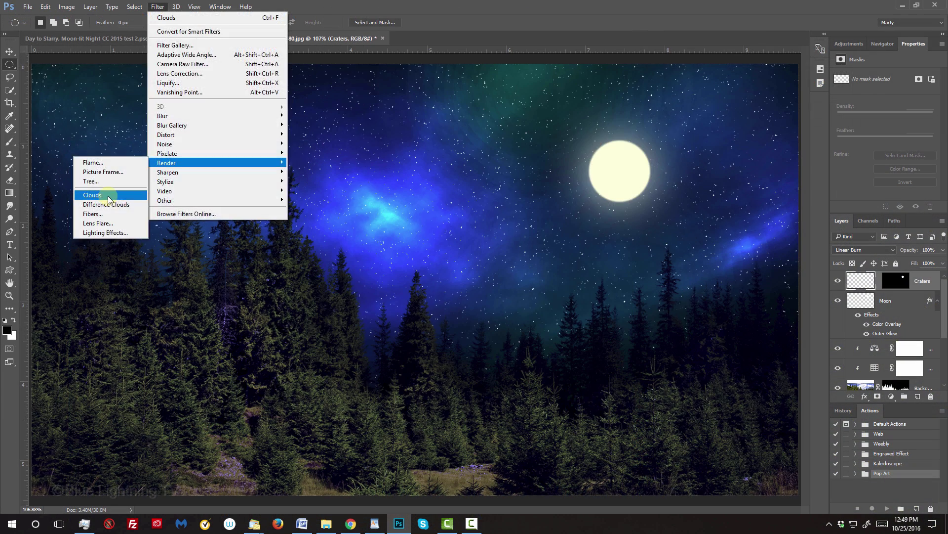
click(109, 195)
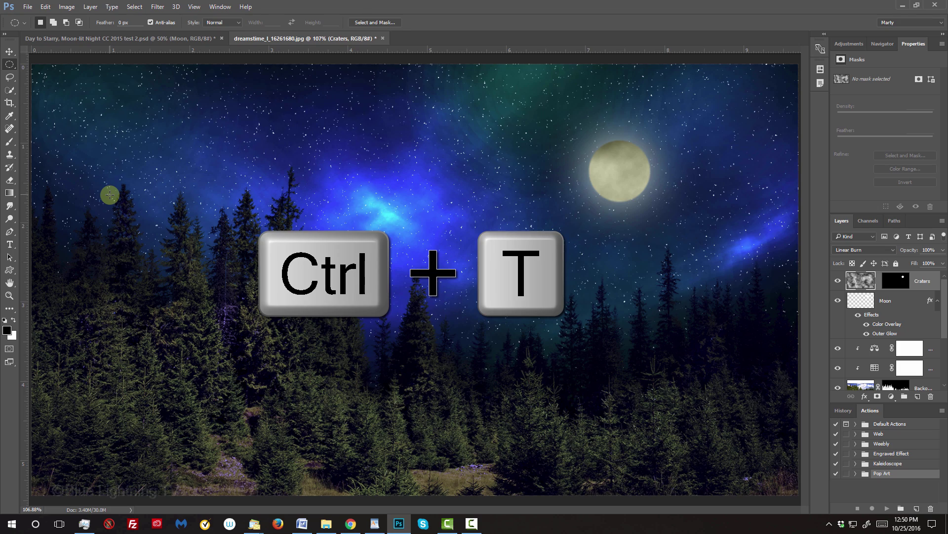
Step: Scale the cloud texture down proportionally, move it over the moon, and set opacity to 65%
key(ctrl+t)
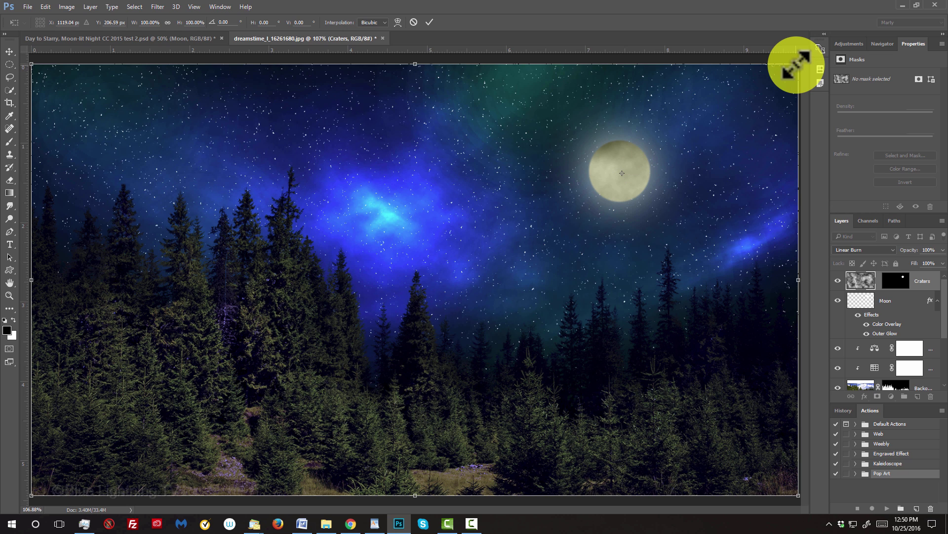
key(alt+shift)
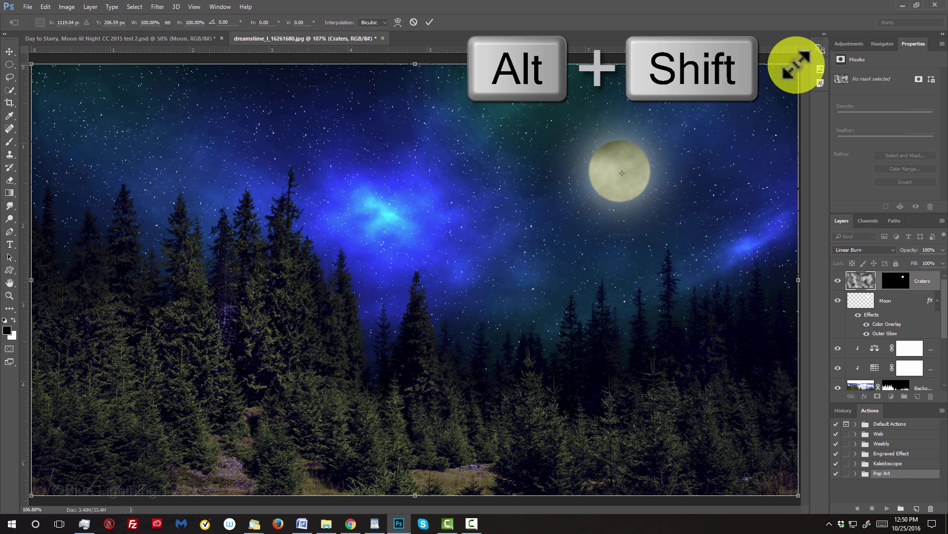
drag(796, 65, 702, 126)
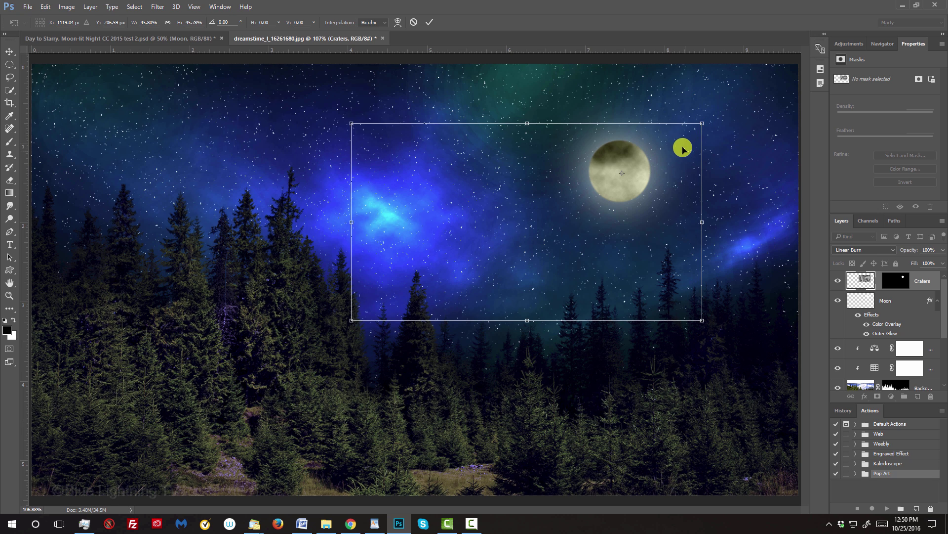
drag(682, 149, 674, 132)
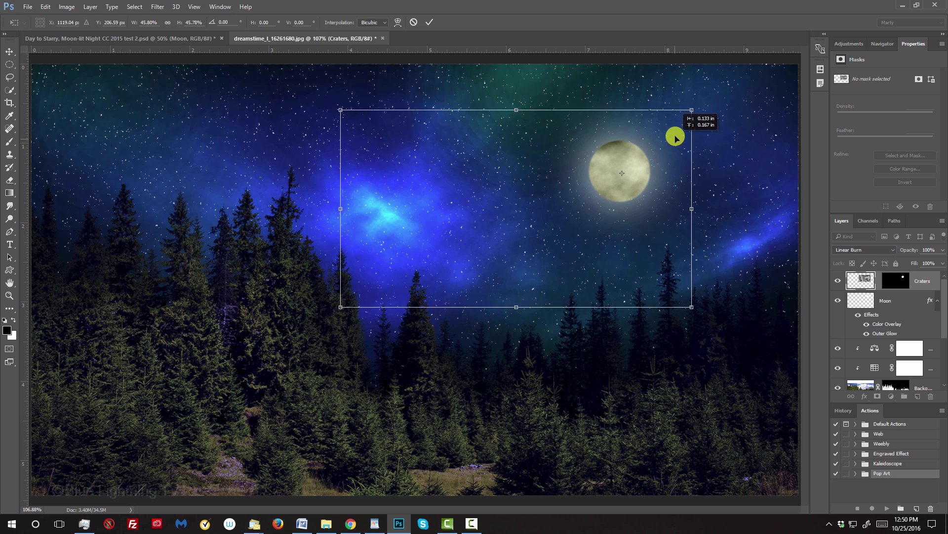
key(Return)
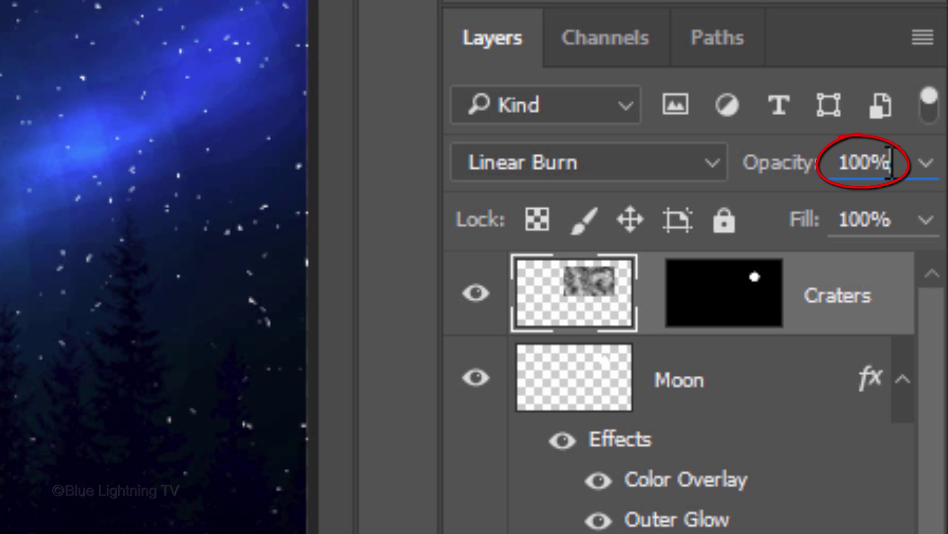
click(889, 163)
text(65)
key(Return)
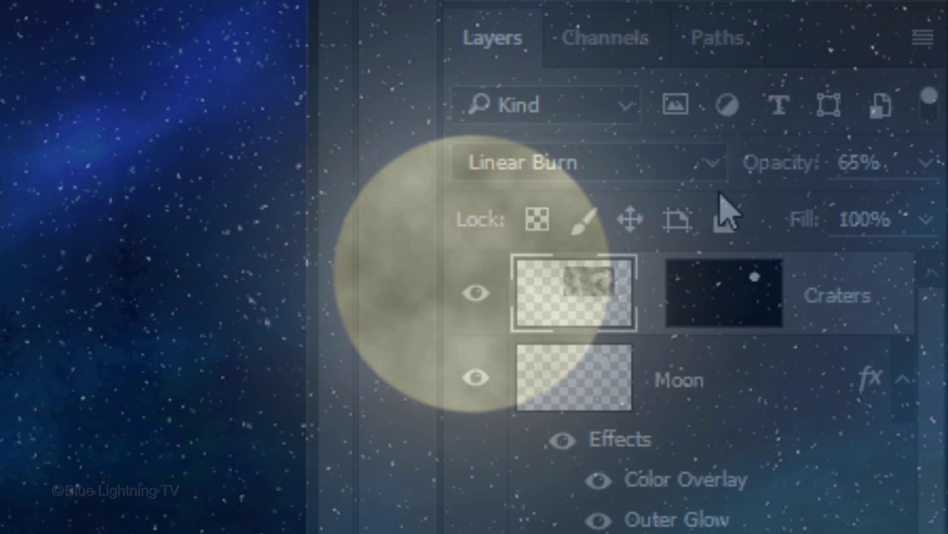